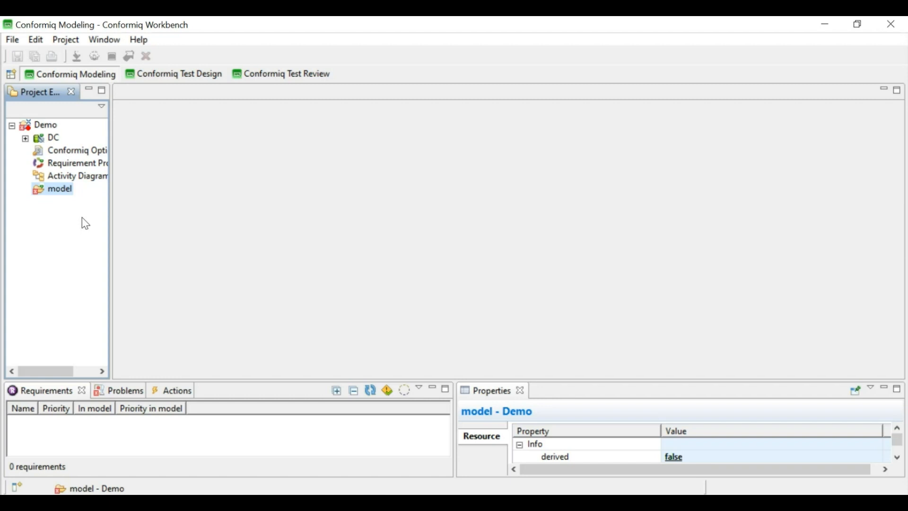
Start a Web Page Scan import on the model folder with Demo as the target project.
{"action": "right_click", "coordinate": [52, 190]}
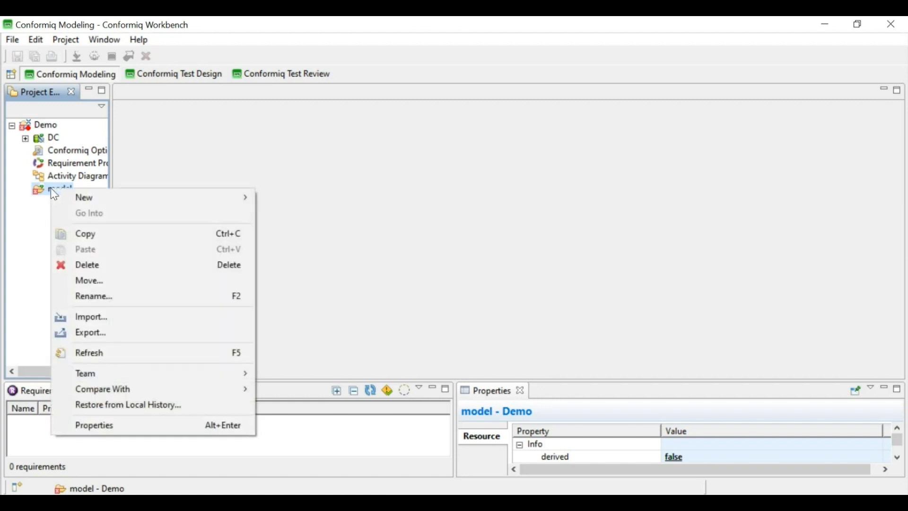
{"action": "left_click", "coordinate": [86, 321]}
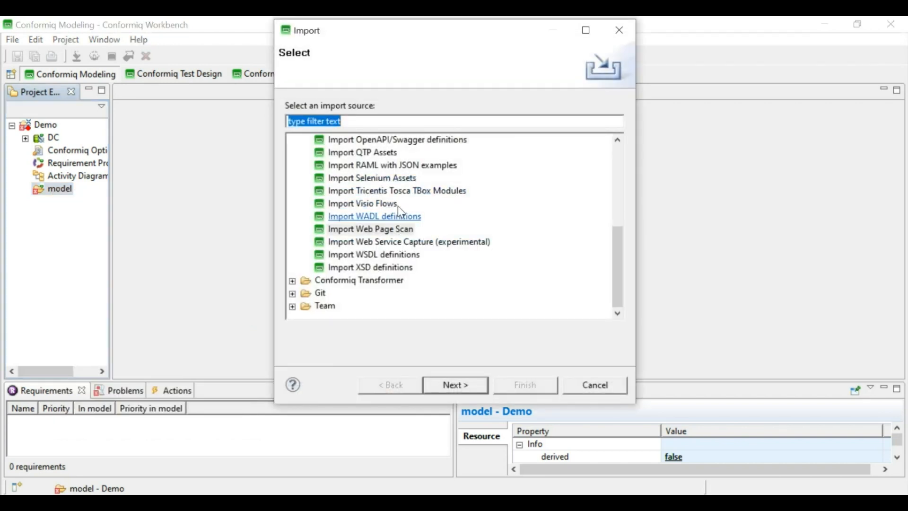
{"action": "left_click", "coordinate": [387, 229]}
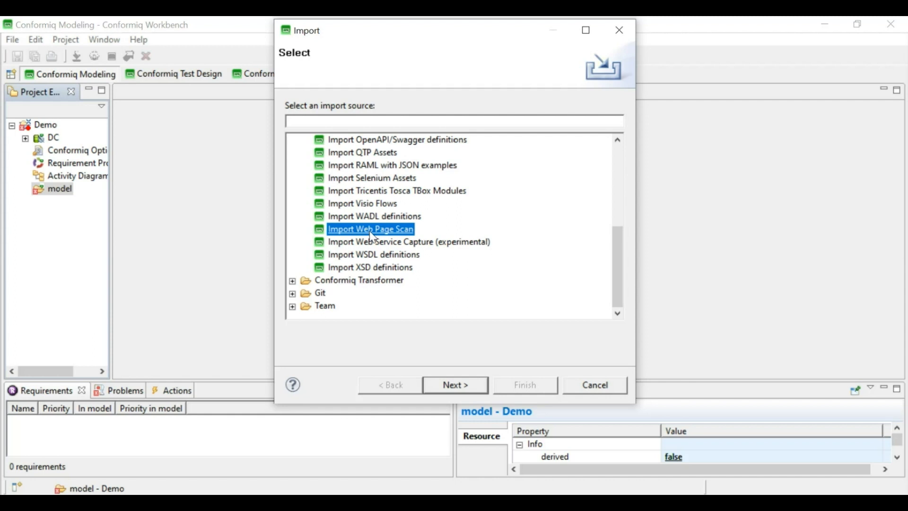
{"action": "left_click", "coordinate": [457, 385]}
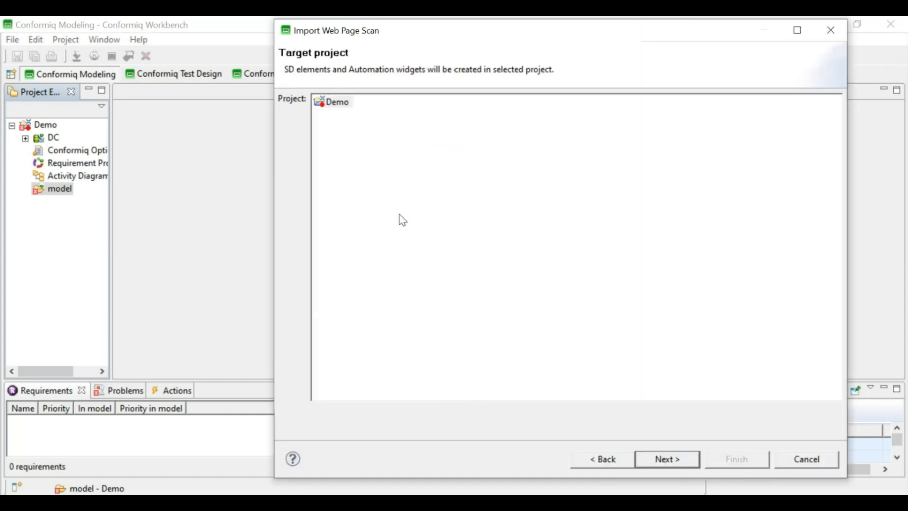
{"action": "left_click", "coordinate": [341, 102]}
{"action": "left_click", "coordinate": [666, 461]}
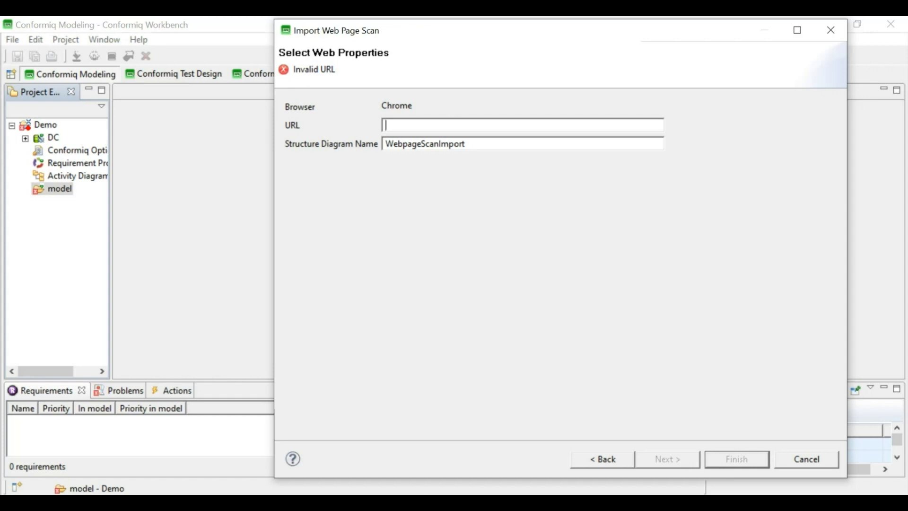
Switch to Chrome, copy the ParaBank Administration page's address, and paste it as the import URL back in Conformiq Workbench.
{"action": "left_click", "coordinate": [432, 502]}
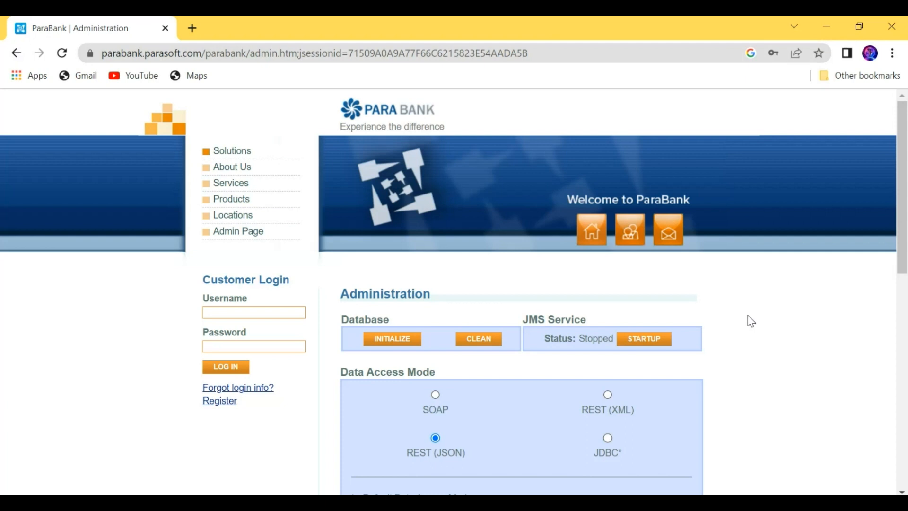
{"action": "scroll", "coordinate": [724, 293], "scroll_direction": "down", "scroll_amount": 1}
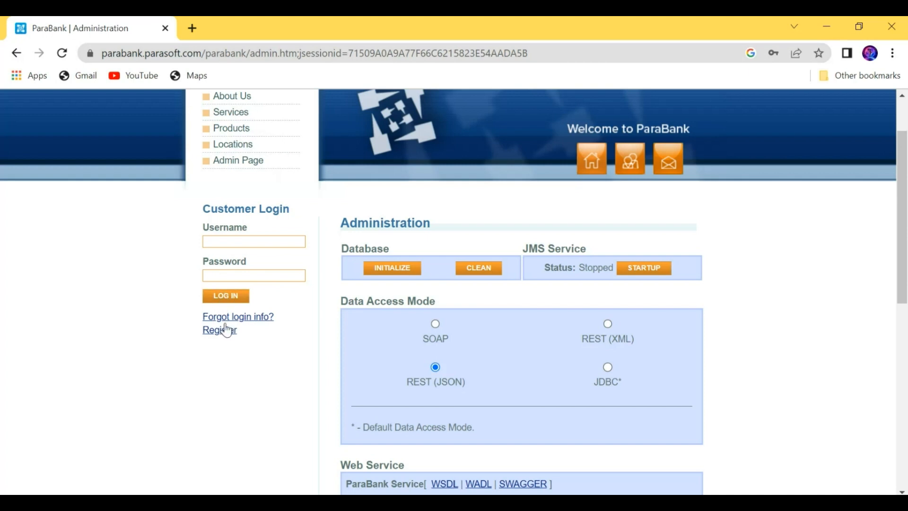
{"action": "scroll", "coordinate": [544, 387], "scroll_direction": "down", "scroll_amount": 3}
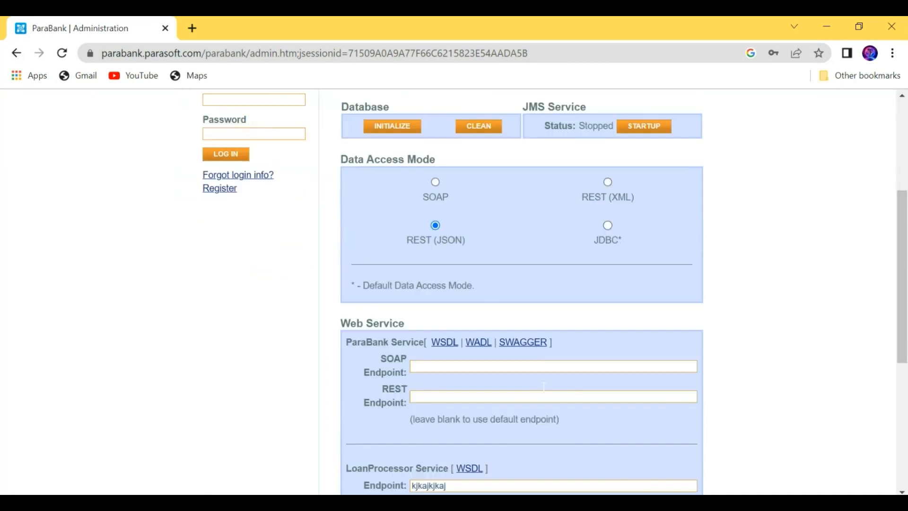
{"action": "scroll", "coordinate": [497, 330], "scroll_direction": "down", "scroll_amount": 6}
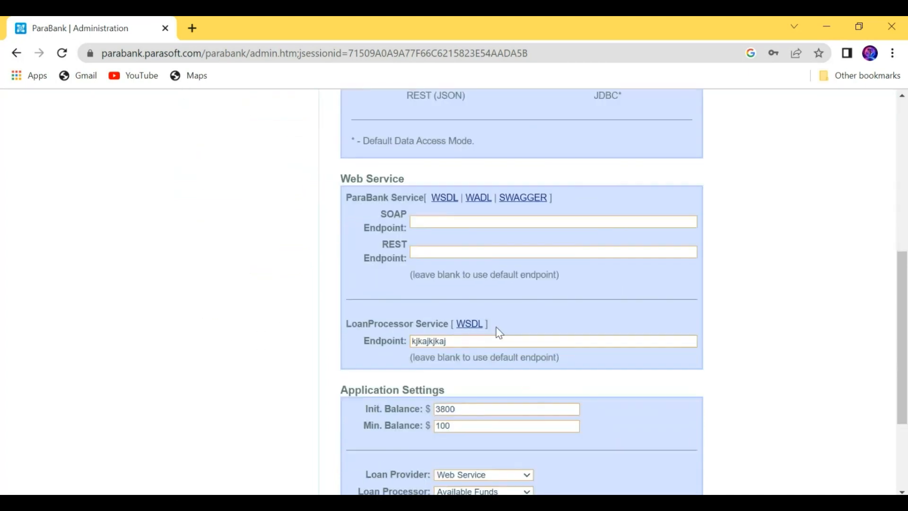
{"action": "left_click", "coordinate": [527, 326]}
{"action": "scroll", "coordinate": [627, 298], "scroll_direction": "up", "scroll_amount": 10}
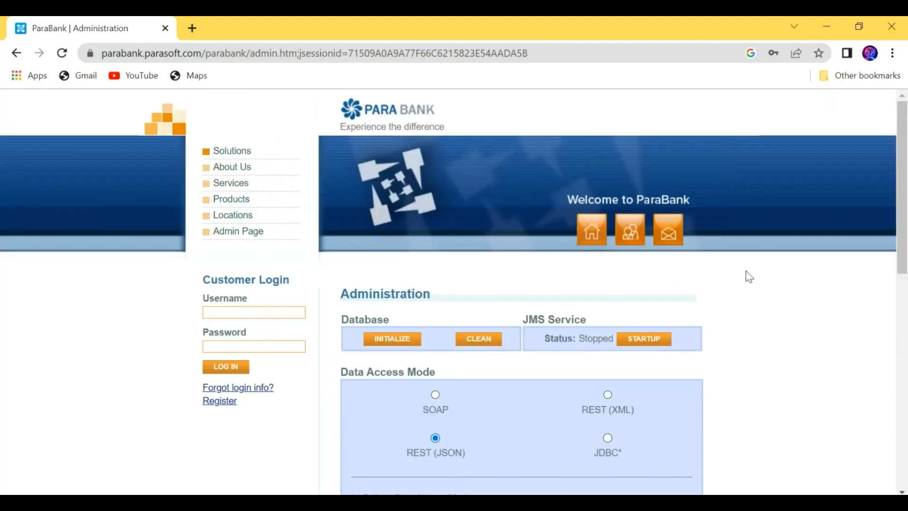
{"action": "left_click", "coordinate": [536, 54]}
{"action": "left_click_drag", "start_coordinate": [561, 53], "coordinate": [101, 53]}
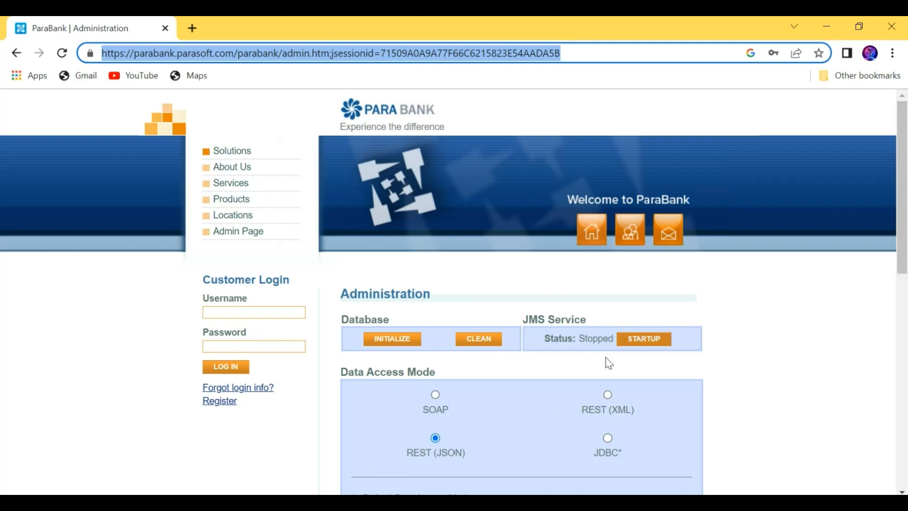
{"action": "key", "text": "alt+Tab"}
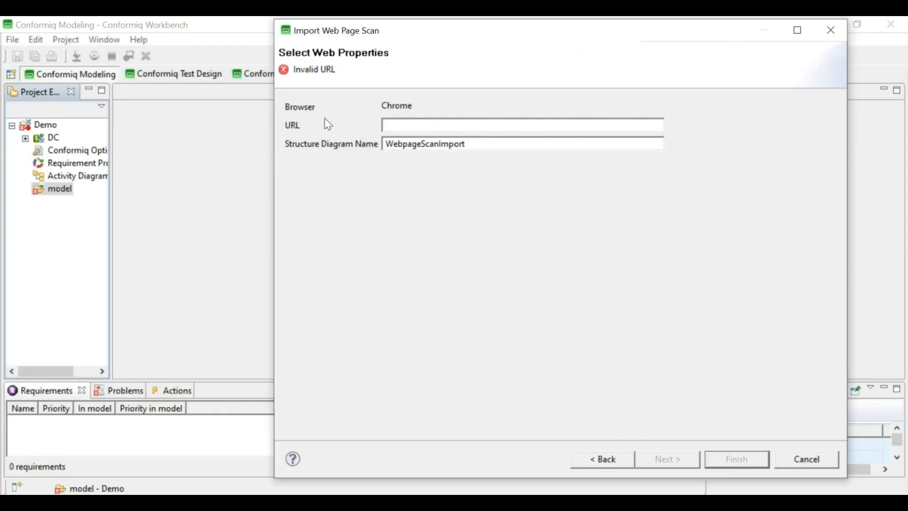
{"action": "key", "text": "ctrl+v"}
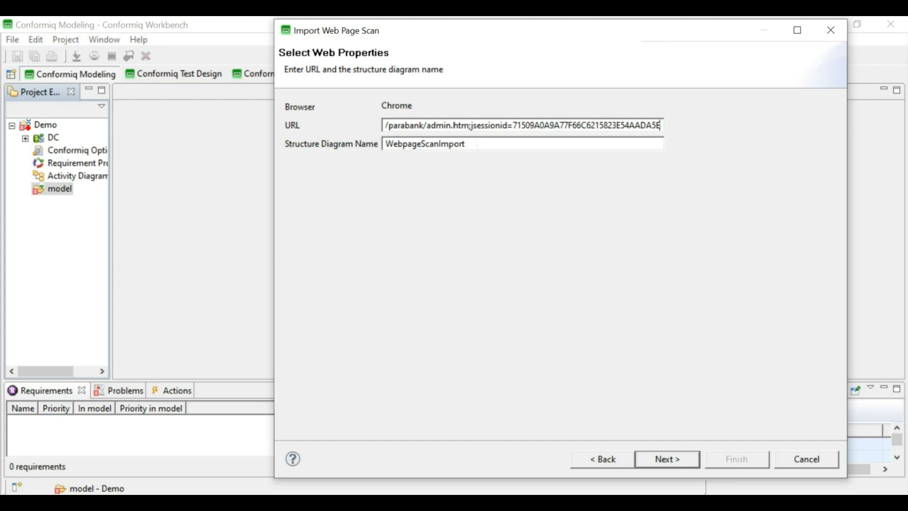
Name the structure diagram sd1 and scan the ParaBank web page for its elements.
{"action": "key", "text": "Tab"}
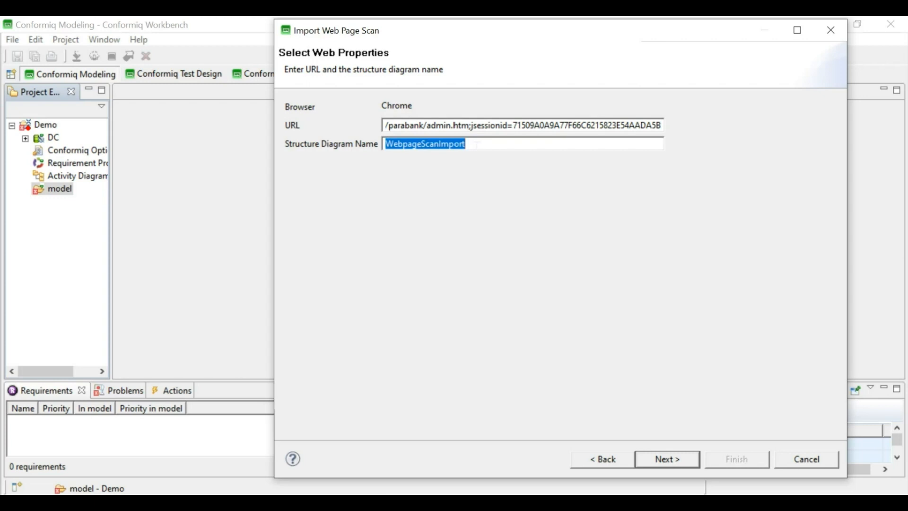
{"action": "type", "text": "sd1"}
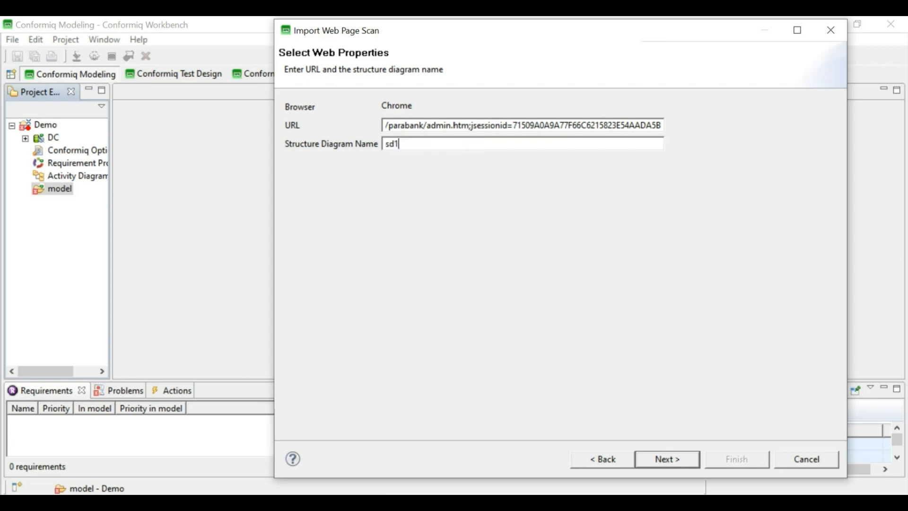
{"action": "left_click", "coordinate": [668, 460]}
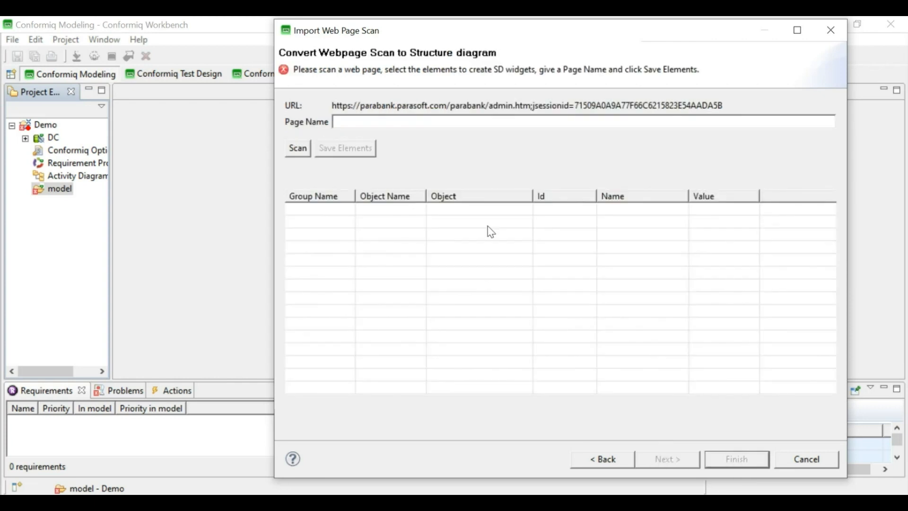
{"action": "left_click", "coordinate": [295, 149]}
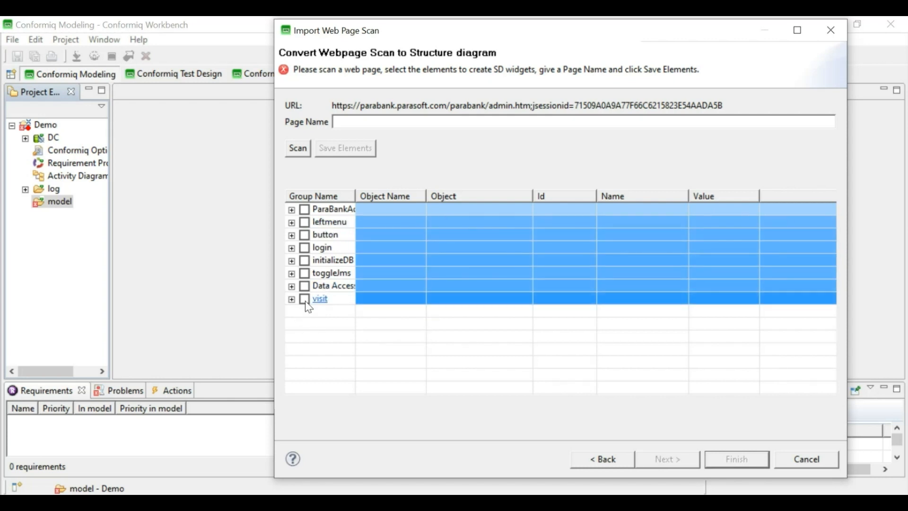
Include the whole login group and the home element of the button group in the scan import.
{"action": "left_click", "coordinate": [304, 250]}
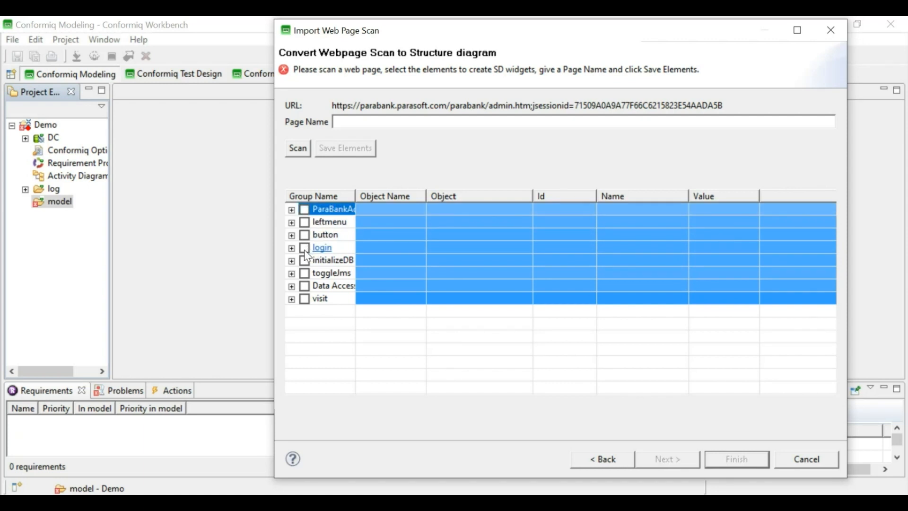
{"action": "left_click", "coordinate": [305, 250]}
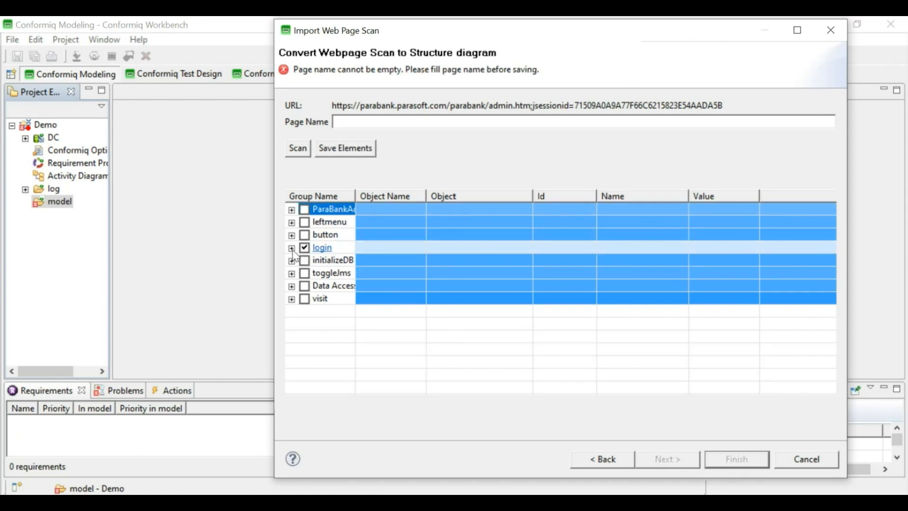
{"action": "left_click", "coordinate": [292, 249]}
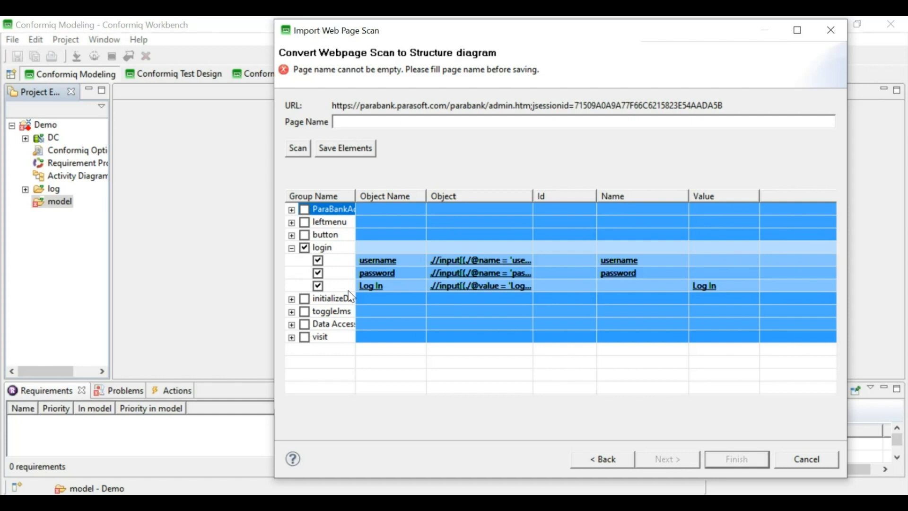
{"action": "left_click", "coordinate": [291, 235]}
{"action": "left_click", "coordinate": [318, 248]}
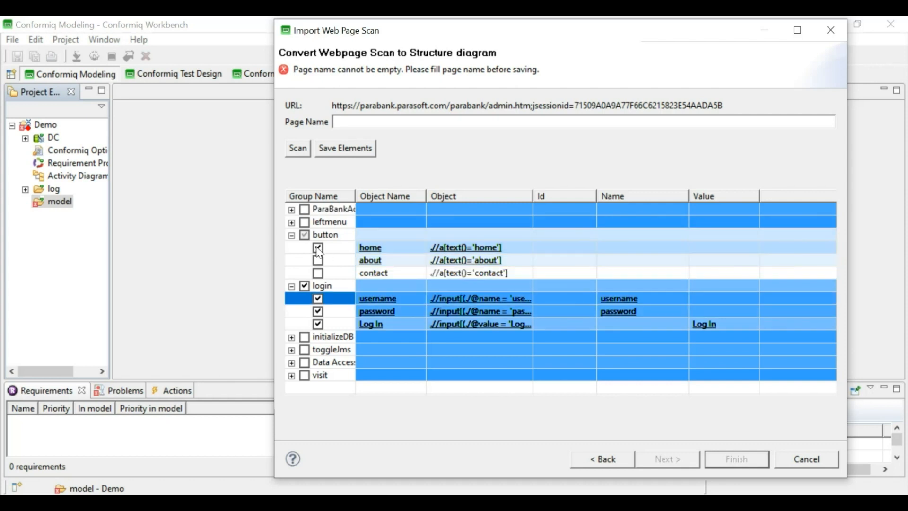
{"action": "left_click", "coordinate": [292, 235]}
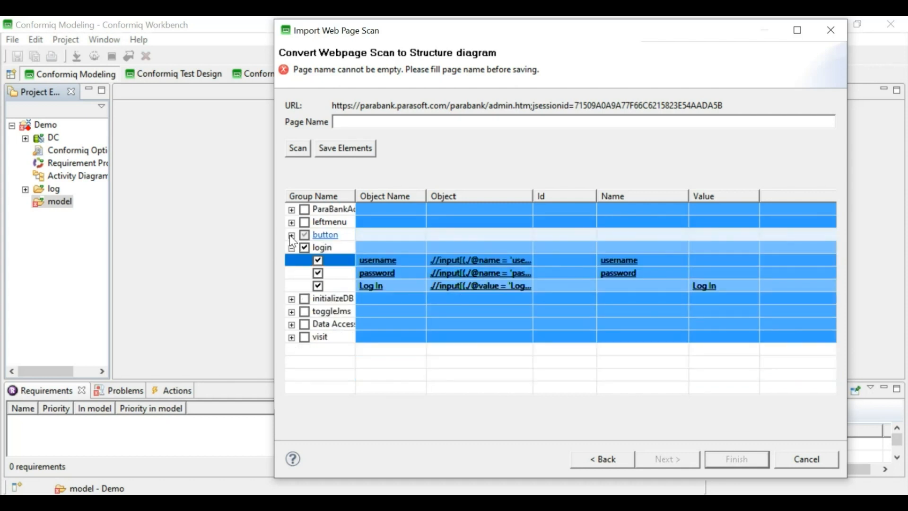
{"action": "left_click", "coordinate": [291, 247]}
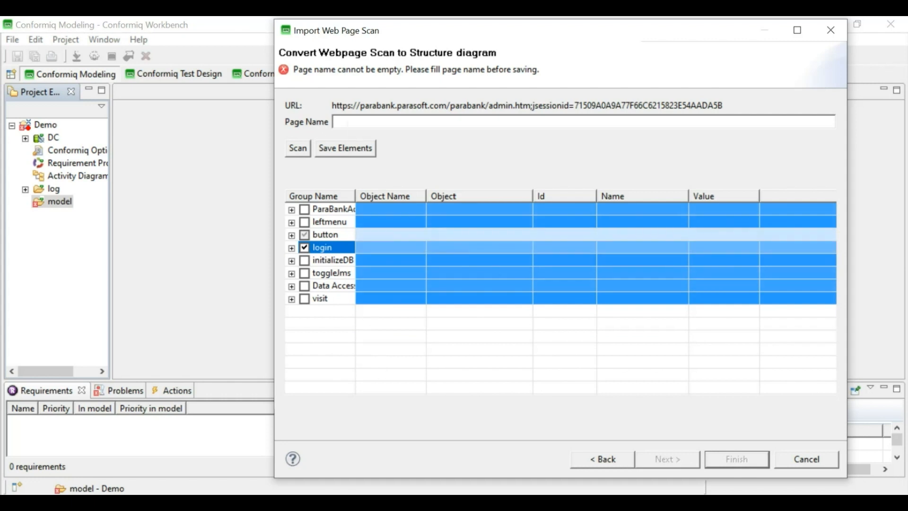
Save the selected elements under the page name landingpage and finish the import.
{"action": "left_click", "coordinate": [348, 123]}
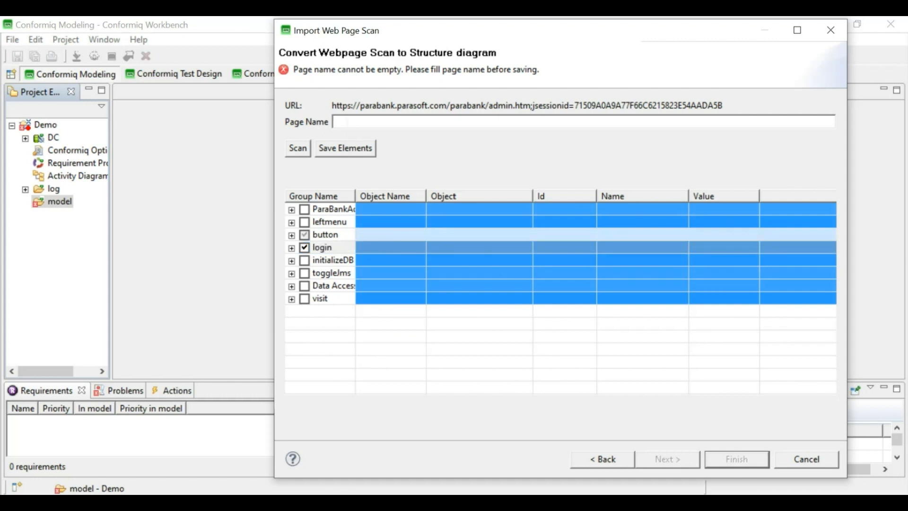
{"action": "type", "text": "lan"}
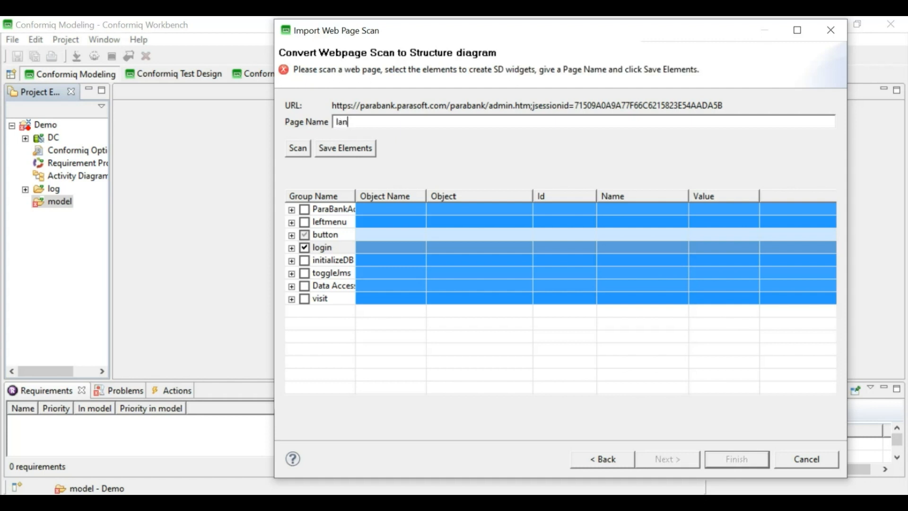
{"action": "type", "text": "dingp"}
{"action": "key", "text": "BackSpace"}
{"action": "key", "text": "BackSpace"}
{"action": "key", "text": "BackSpace"}
{"action": "type", "text": "ngscreen"}
{"action": "left_click", "coordinate": [343, 155]}
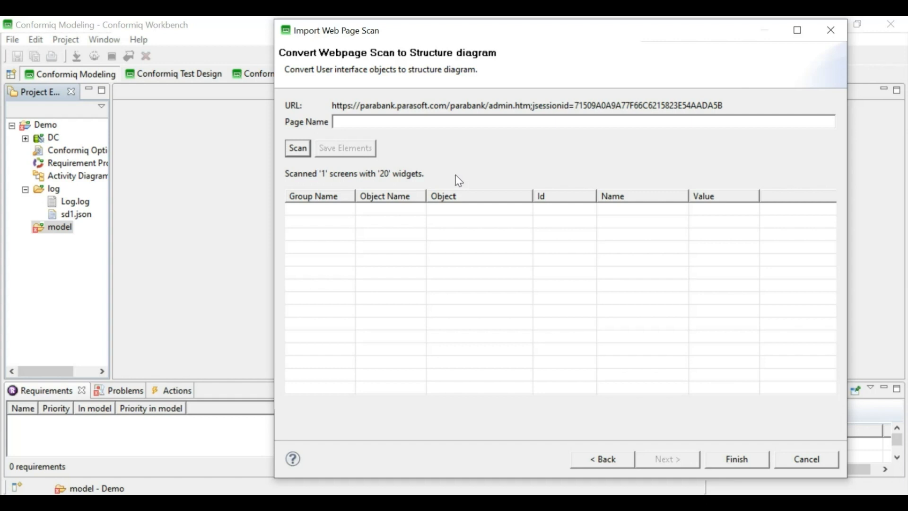
{"action": "left_click", "coordinate": [736, 470]}
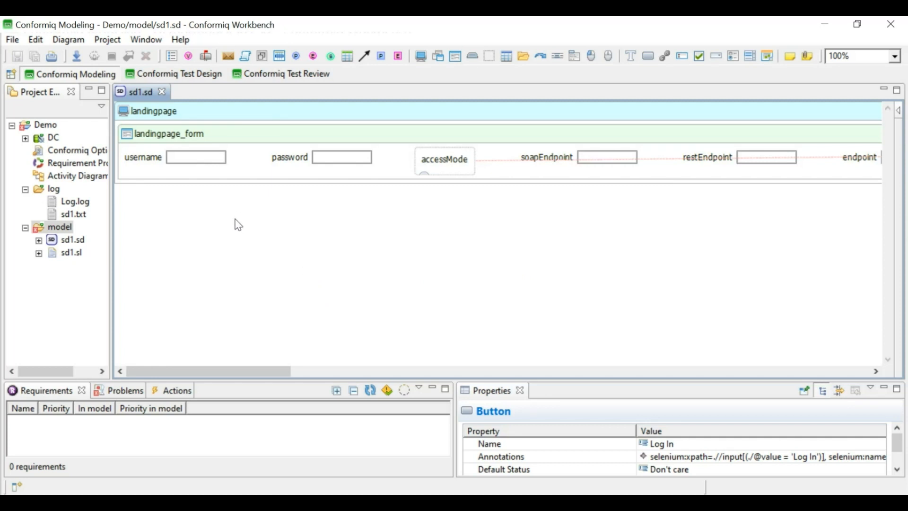
Examine the widgets and enumerations across the sd1 structure diagram, including the properties of username, loanProvider and Log In.
{"action": "mouse_move", "coordinate": [246, 239]}
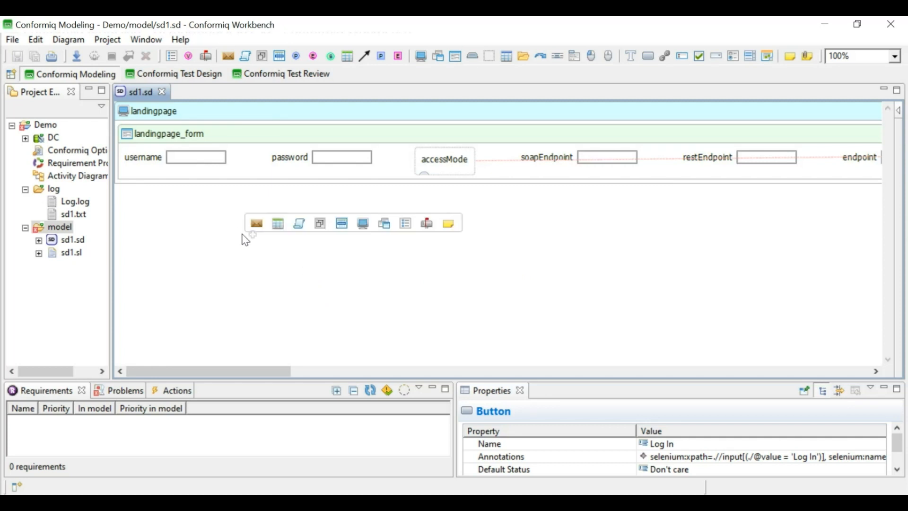
{"action": "mouse_move", "coordinate": [251, 217]}
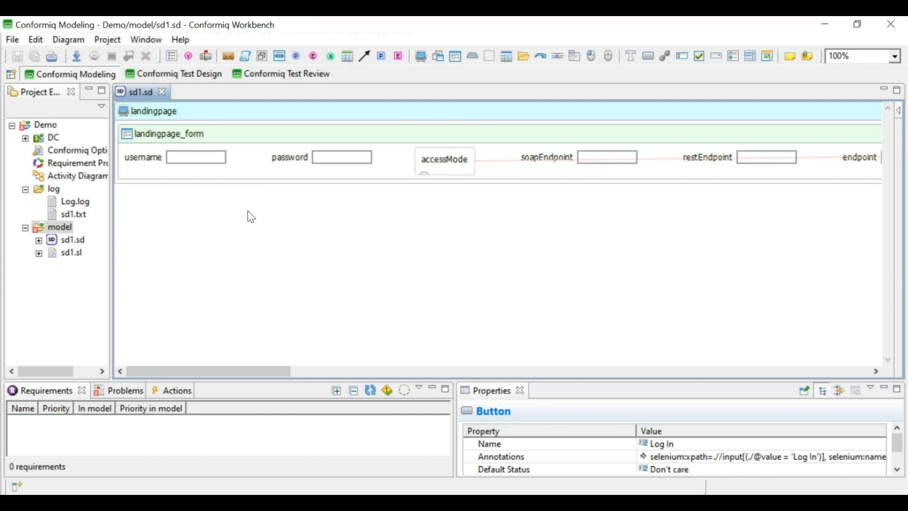
{"action": "left_click", "coordinate": [140, 165]}
{"action": "mouse_move", "coordinate": [324, 220]}
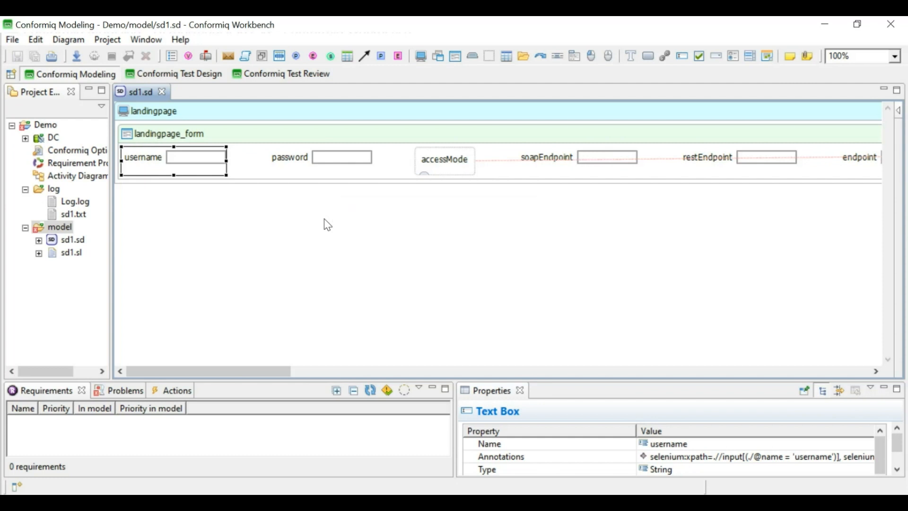
{"action": "mouse_move", "coordinate": [314, 244]}
{"action": "mouse_move", "coordinate": [330, 288]}
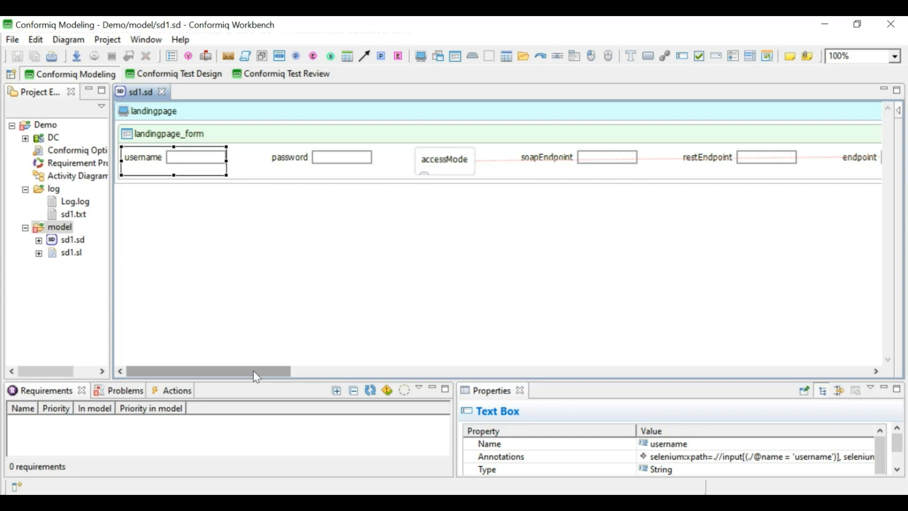
{"action": "left_click_drag", "start_coordinate": [255, 371], "coordinate": [468, 374]}
{"action": "left_click", "coordinate": [356, 163]}
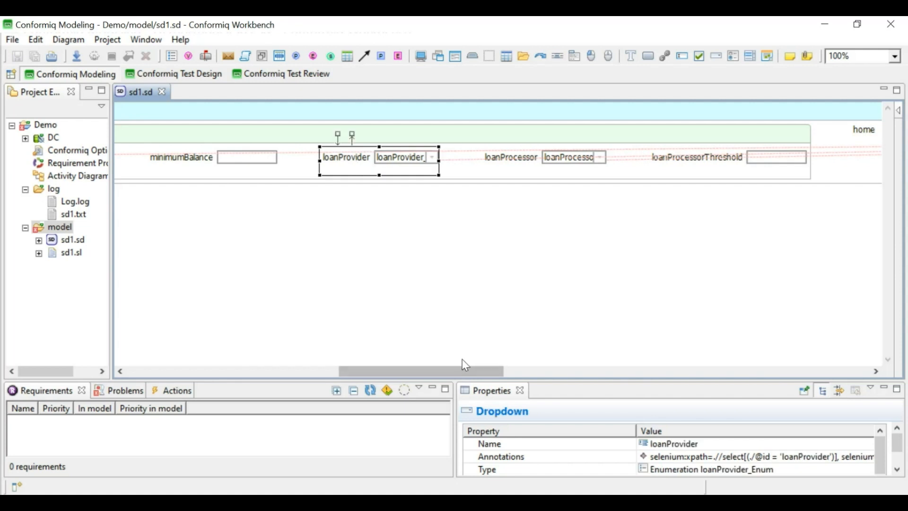
{"action": "left_click_drag", "start_coordinate": [463, 374], "coordinate": [736, 367]}
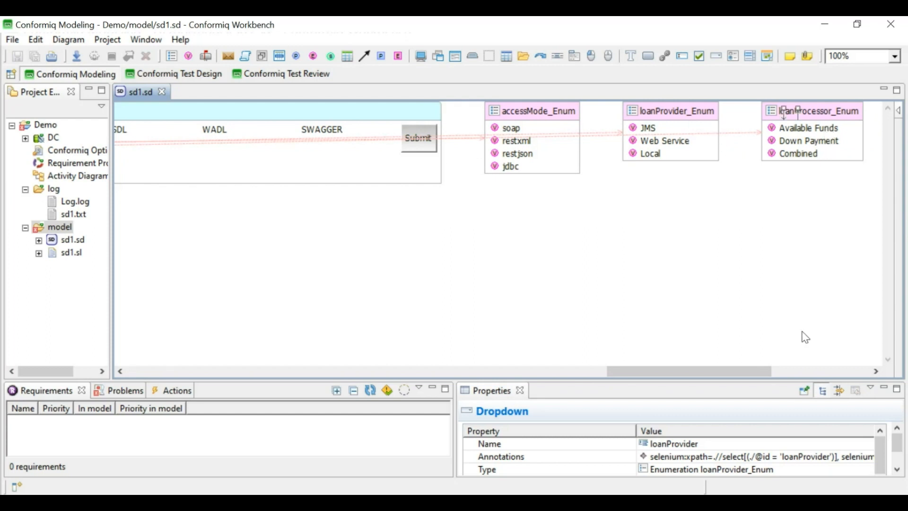
{"action": "left_click_drag", "start_coordinate": [664, 373], "coordinate": [528, 373]}
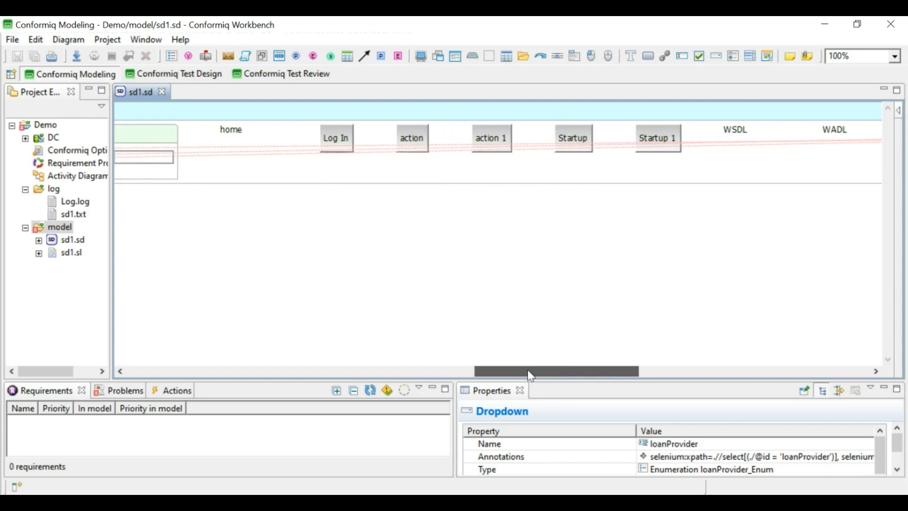
{"action": "left_click", "coordinate": [233, 129]}
{"action": "left_click", "coordinate": [340, 133]}
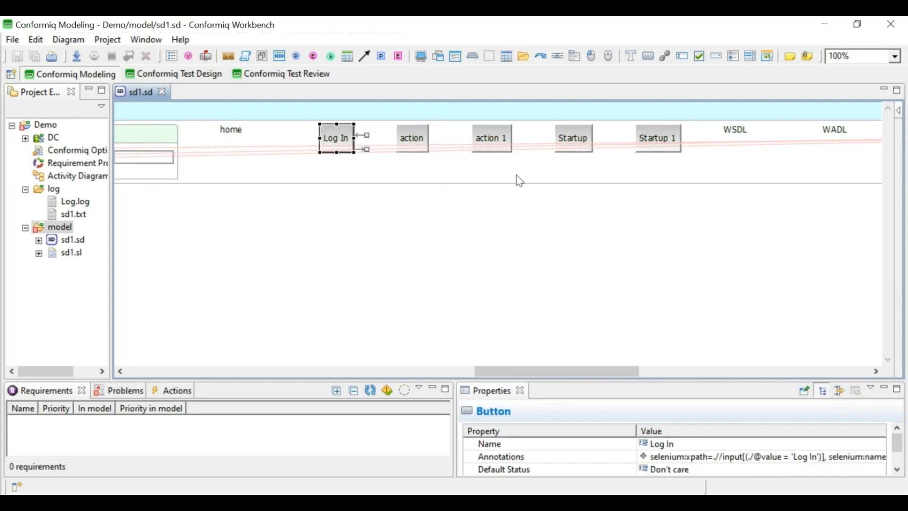
Open sd1.sl and examine the generated text definitions of the landingpage widgets, including the username, soapEndpoint, initialBalance and loanProvider annotations.
{"action": "mouse_move", "coordinate": [640, 259]}
{"action": "left_click", "coordinate": [67, 253]}
{"action": "double_click", "coordinate": [67, 253]}
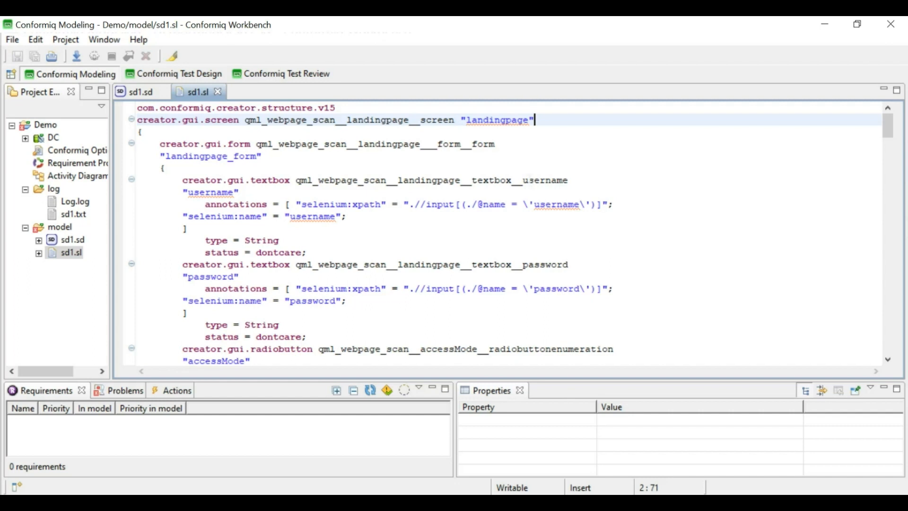
{"action": "left_click_drag", "start_coordinate": [579, 180], "coordinate": [478, 181]}
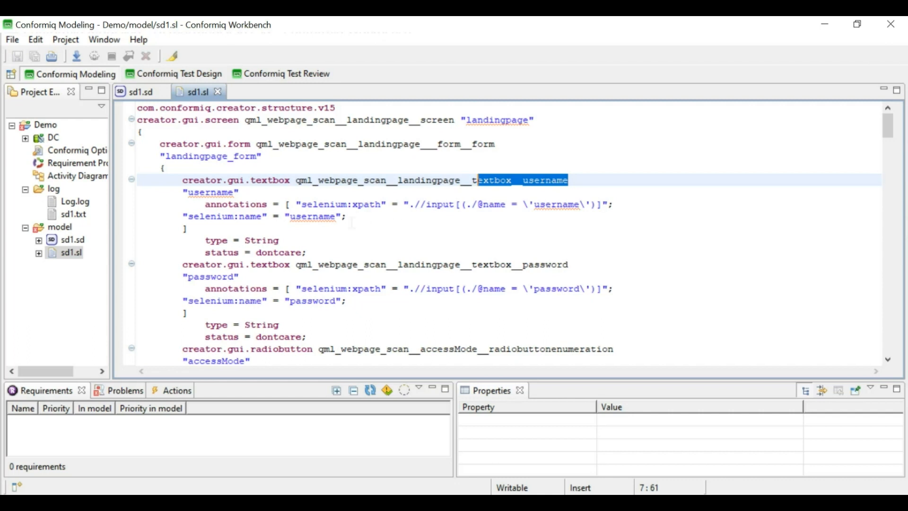
{"action": "scroll", "coordinate": [403, 261], "scroll_direction": "down", "scroll_amount": 6}
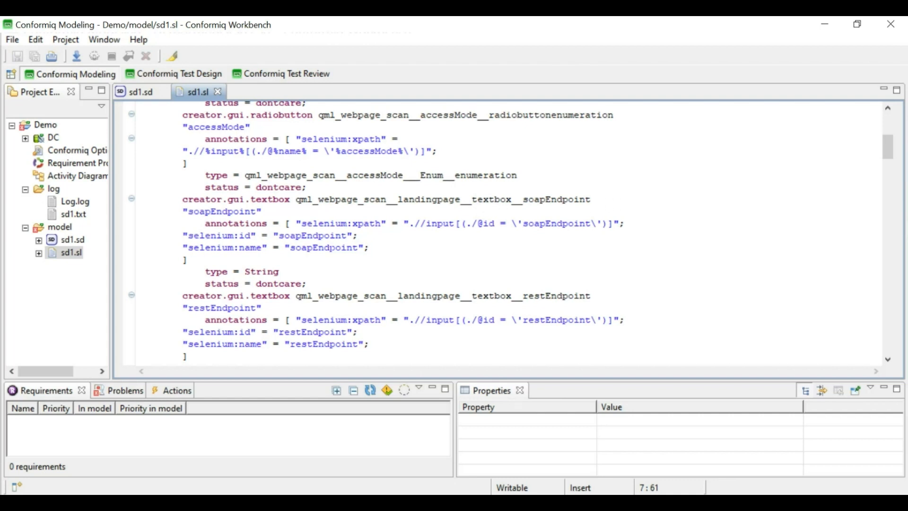
{"action": "left_click_drag", "start_coordinate": [182, 235], "coordinate": [369, 247]}
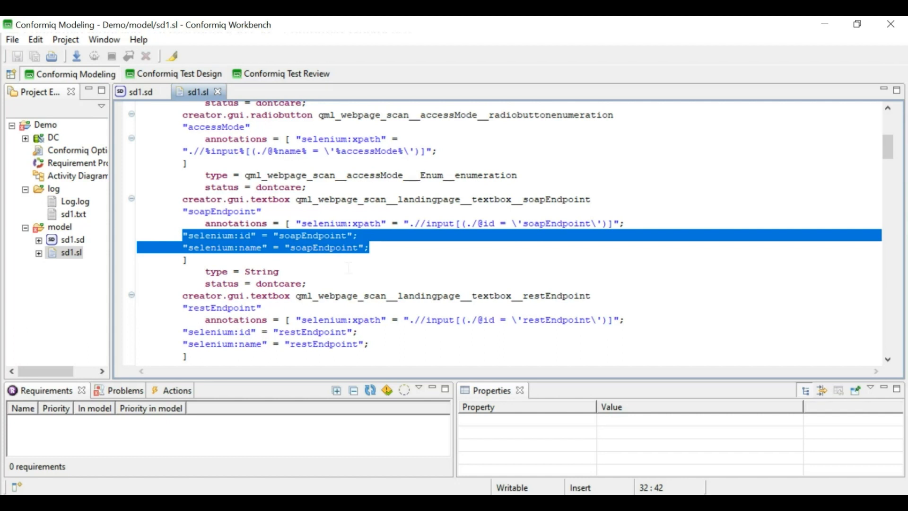
{"action": "scroll", "coordinate": [290, 276], "scroll_direction": "down", "scroll_amount": 6}
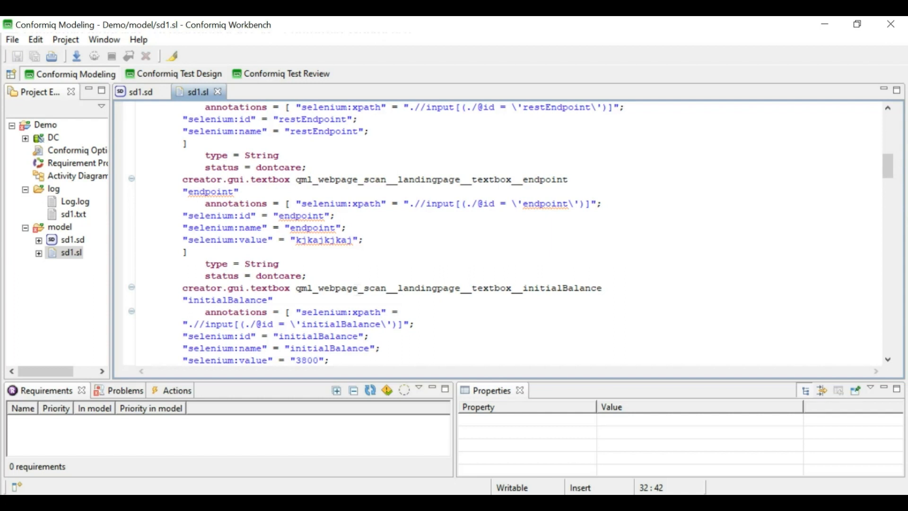
{"action": "scroll", "coordinate": [368, 265], "scroll_direction": "down", "scroll_amount": 4}
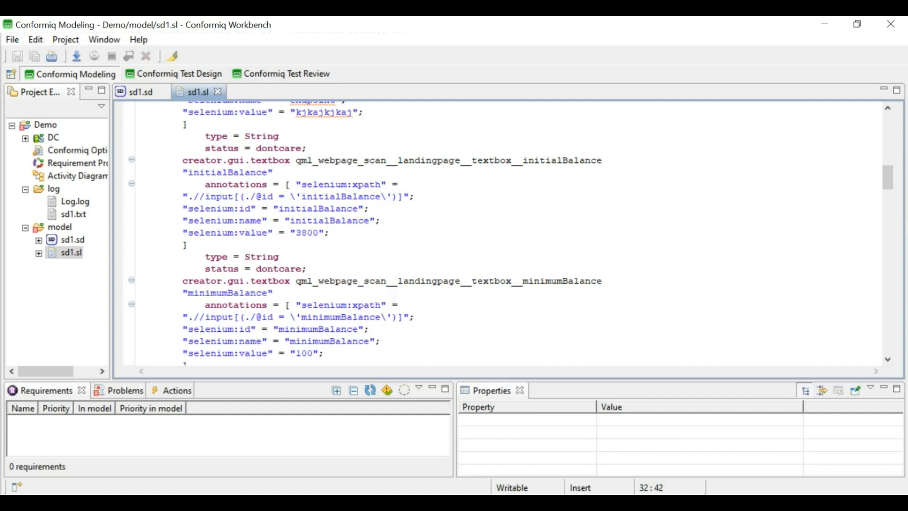
{"action": "scroll", "coordinate": [511, 233], "scroll_direction": "down", "scroll_amount": 1}
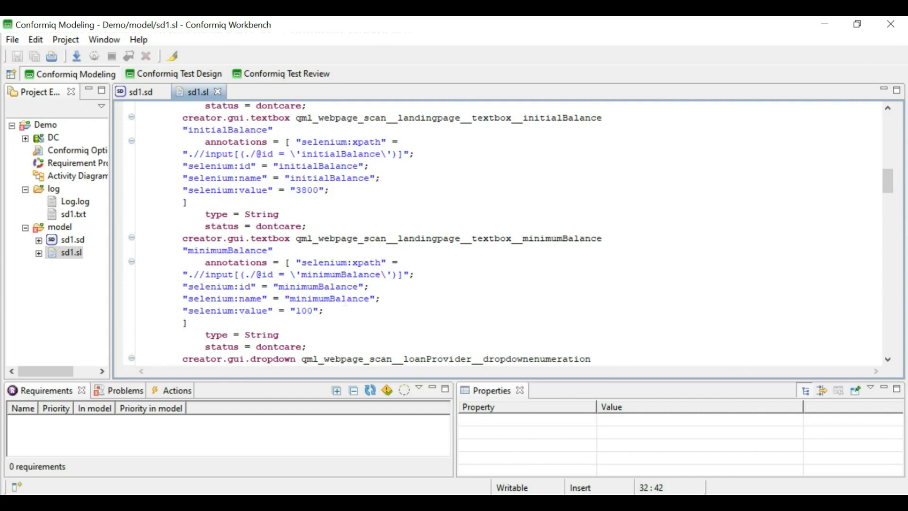
{"action": "scroll", "coordinate": [511, 234], "scroll_direction": "down", "scroll_amount": 3}
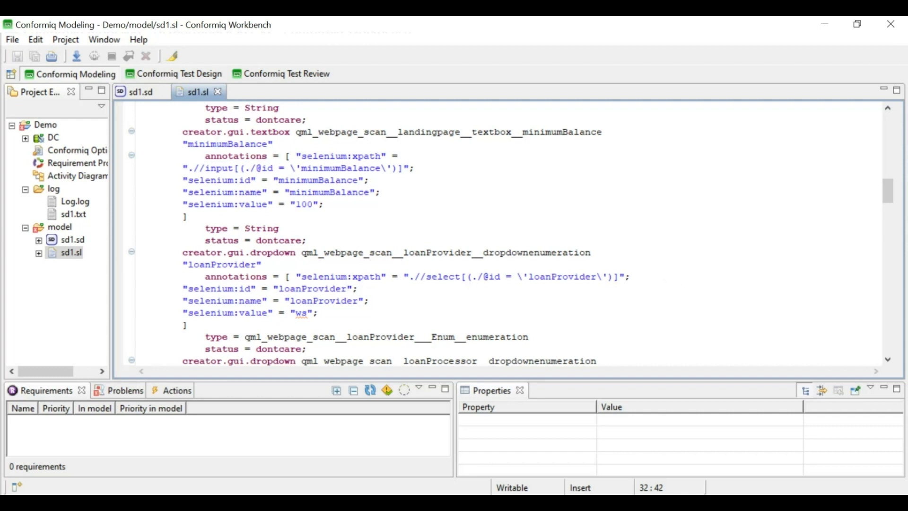
Return to the sd1 structure diagram and view the beginning of landingpage_form with the username and password fields.
{"action": "left_click", "coordinate": [137, 95]}
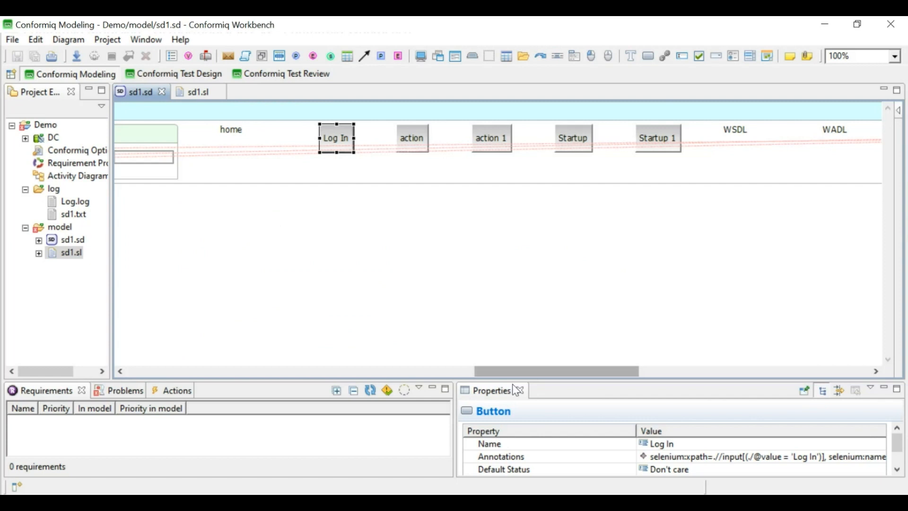
{"action": "left_click_drag", "start_coordinate": [510, 372], "coordinate": [132, 356]}
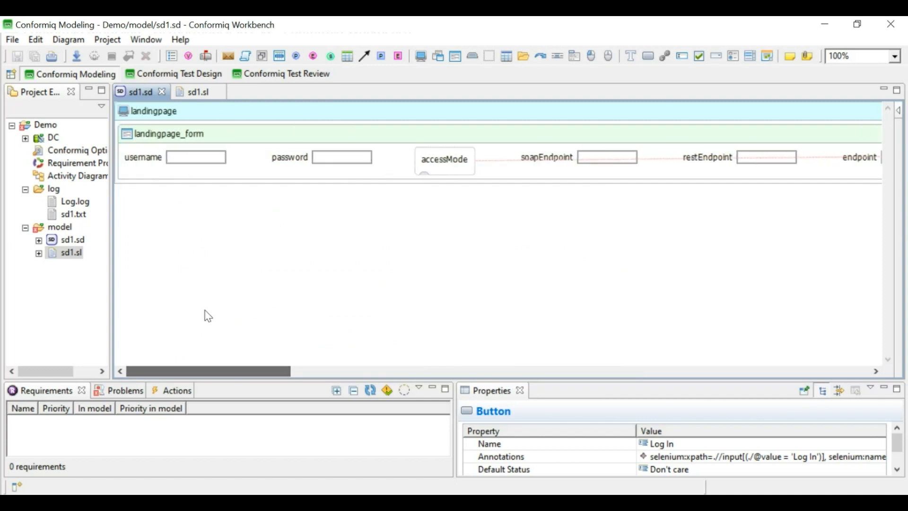
{"action": "mouse_move", "coordinate": [449, 209]}
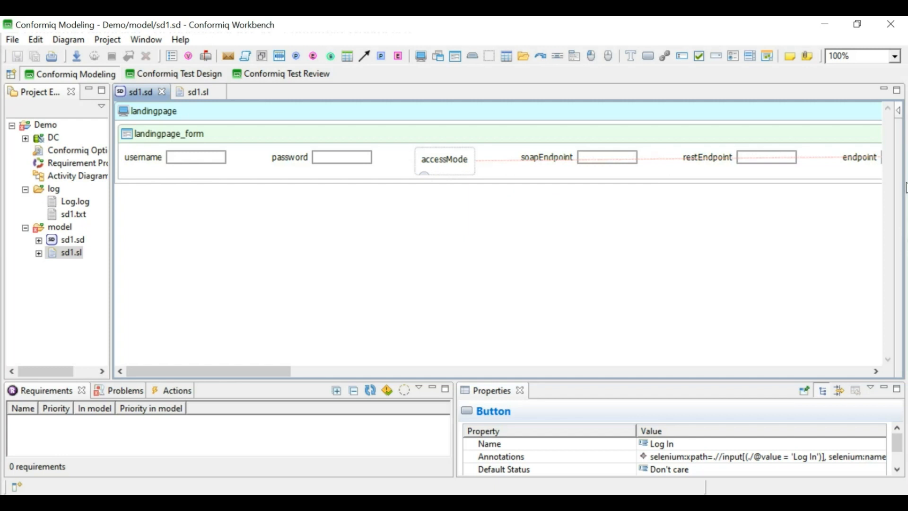
{"action": "mouse_move", "coordinate": [349, 264]}
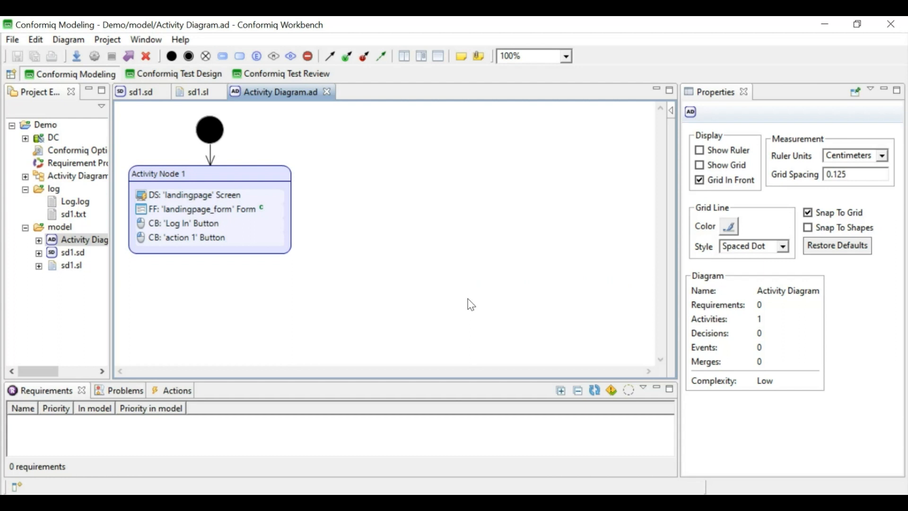
Review the input values of the landingpage_form fill action in Activity Node 1 of the activity diagram.
{"action": "mouse_move", "coordinate": [472, 306]}
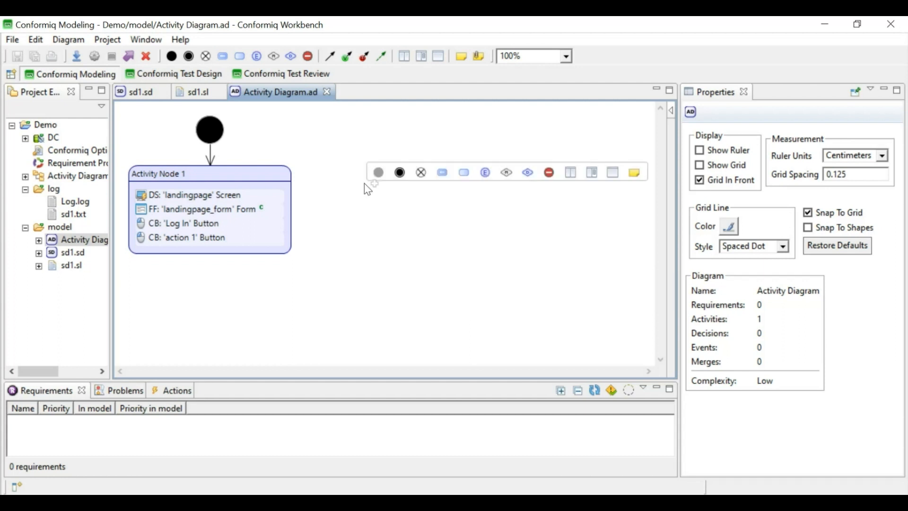
{"action": "left_click", "coordinate": [249, 210]}
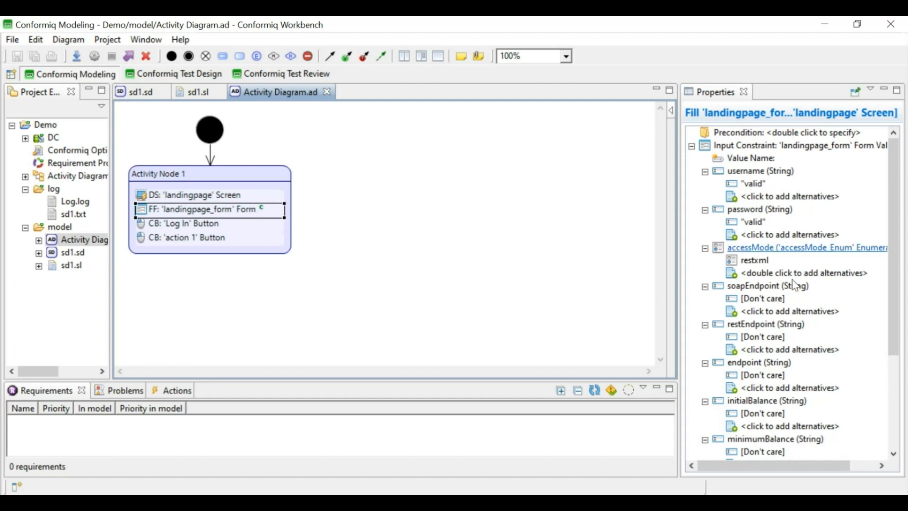
{"action": "scroll", "coordinate": [796, 292], "scroll_direction": "down", "scroll_amount": 2}
{"action": "scroll", "coordinate": [796, 292], "scroll_direction": "down", "scroll_amount": 2}
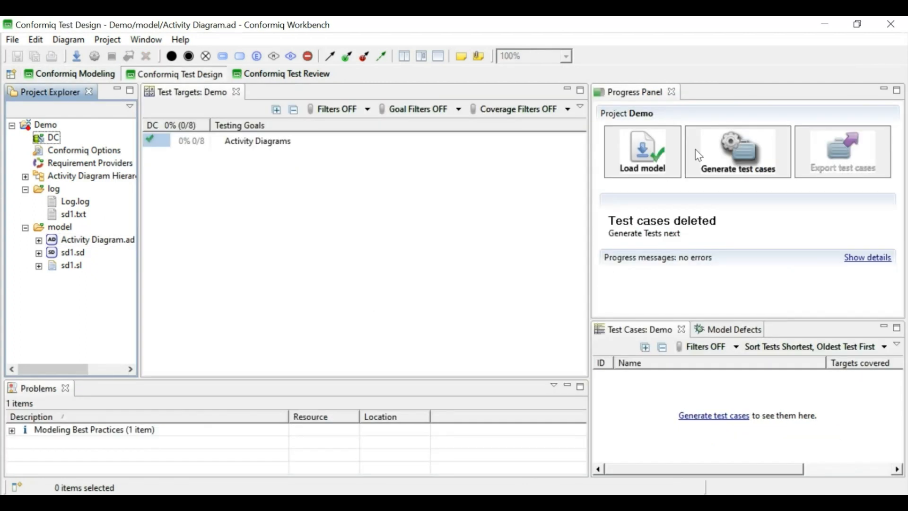
Generate the test cases and add RobotFrameworkScripter and SeleniumJavaScripter as scripting backends of the DC test design configuration.
{"action": "left_click", "coordinate": [754, 166]}
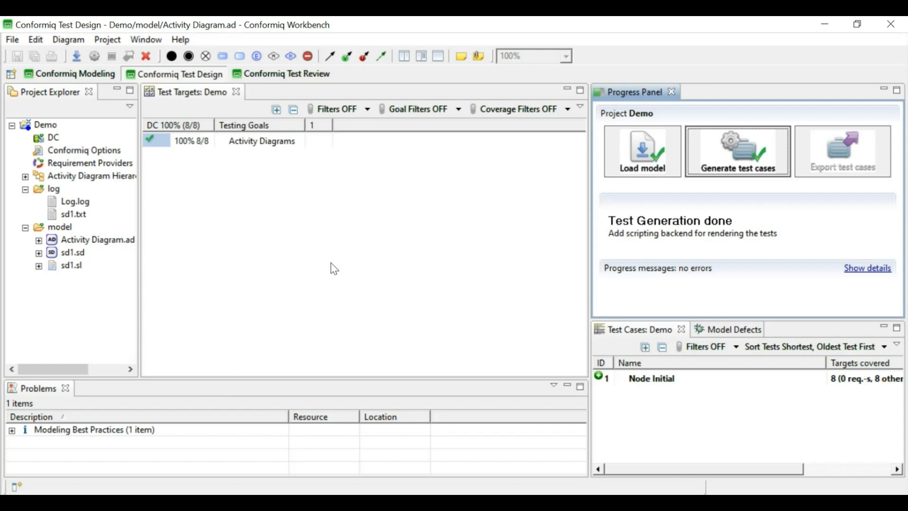
{"action": "right_click", "coordinate": [53, 140]}
{"action": "mouse_move", "coordinate": [150, 151]}
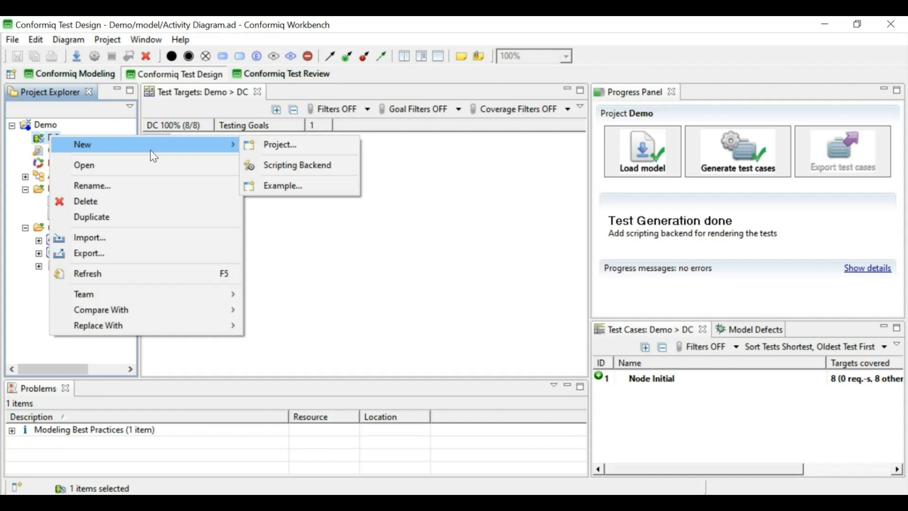
{"action": "left_click", "coordinate": [292, 166]}
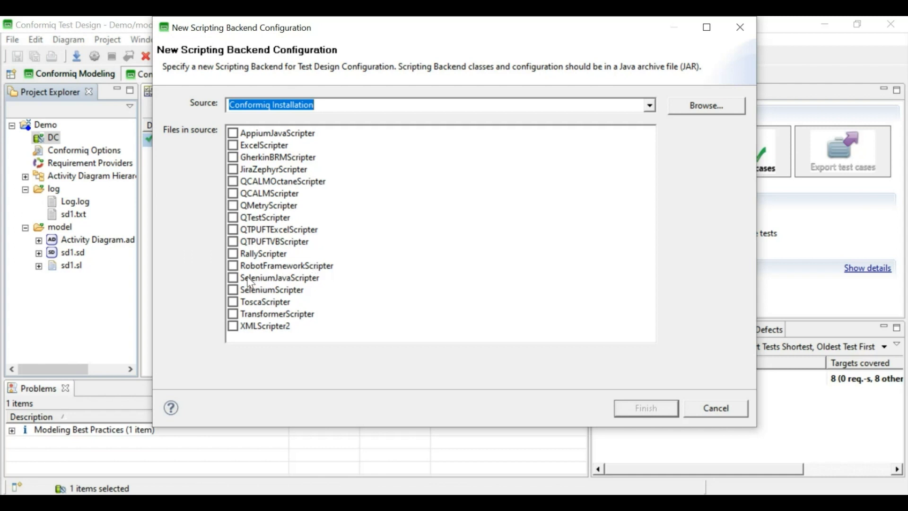
{"action": "left_click", "coordinate": [234, 268]}
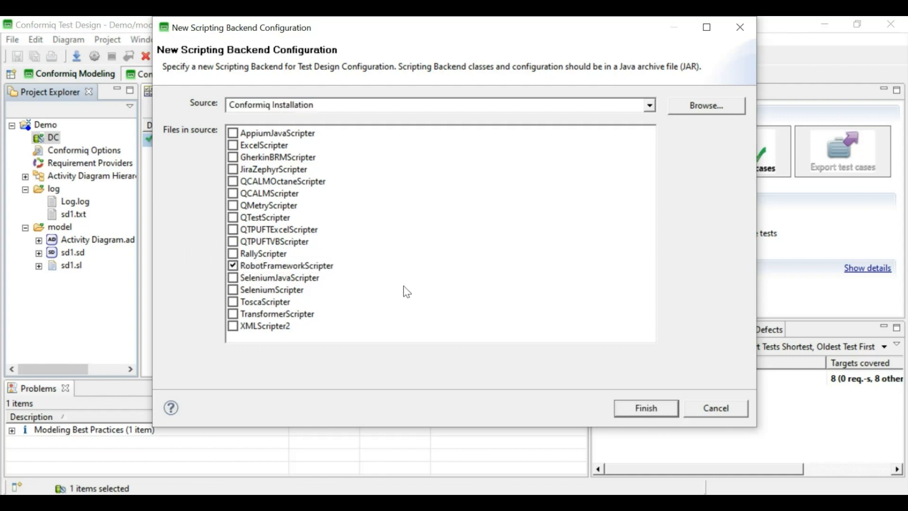
{"action": "left_click", "coordinate": [233, 278]}
{"action": "left_click", "coordinate": [643, 420]}
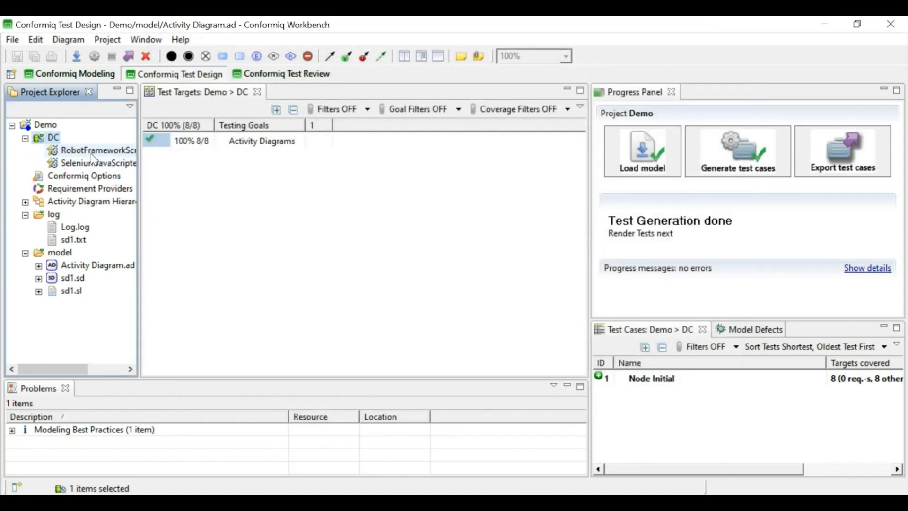
Render the tests with RobotFrameworkScripter and open Object Repository.xls from the RobotFramework test case folder.
{"action": "right_click", "coordinate": [91, 154]}
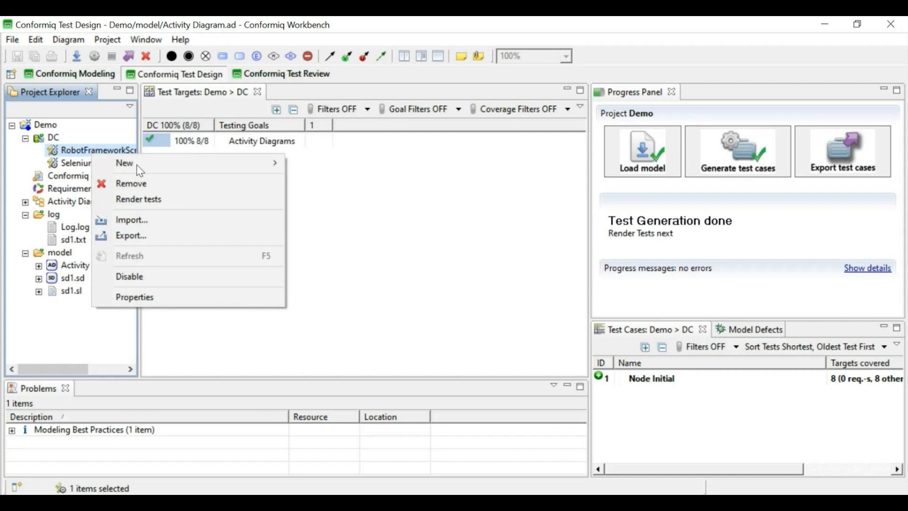
{"action": "left_click", "coordinate": [139, 199]}
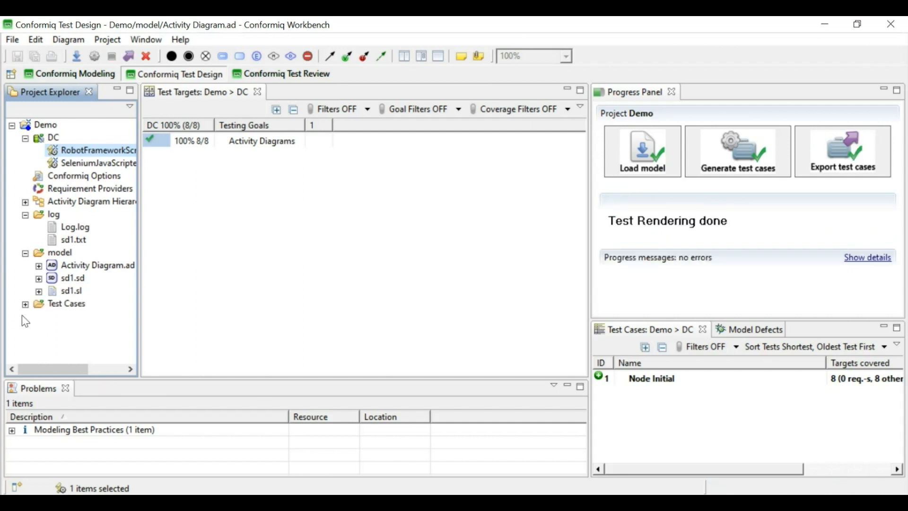
{"action": "left_click", "coordinate": [25, 305]}
{"action": "left_click", "coordinate": [39, 317]}
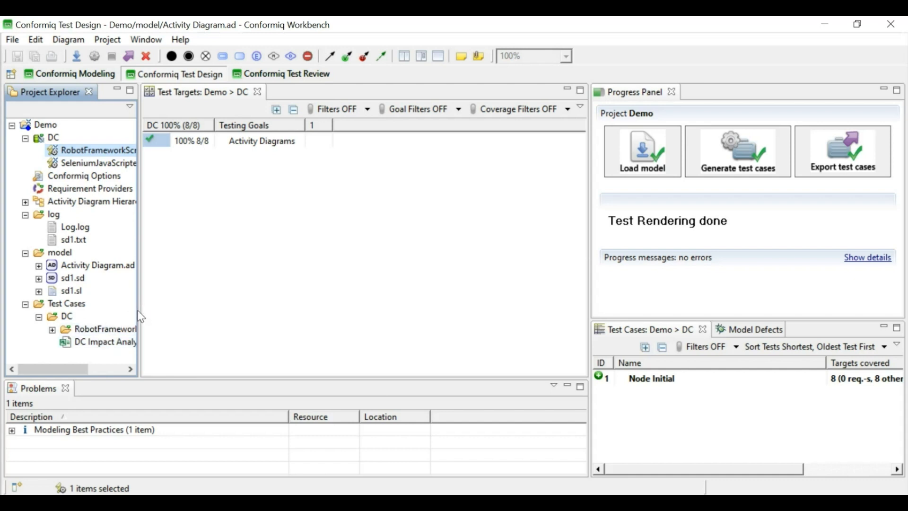
{"action": "left_click_drag", "start_coordinate": [141, 317], "coordinate": [223, 316]}
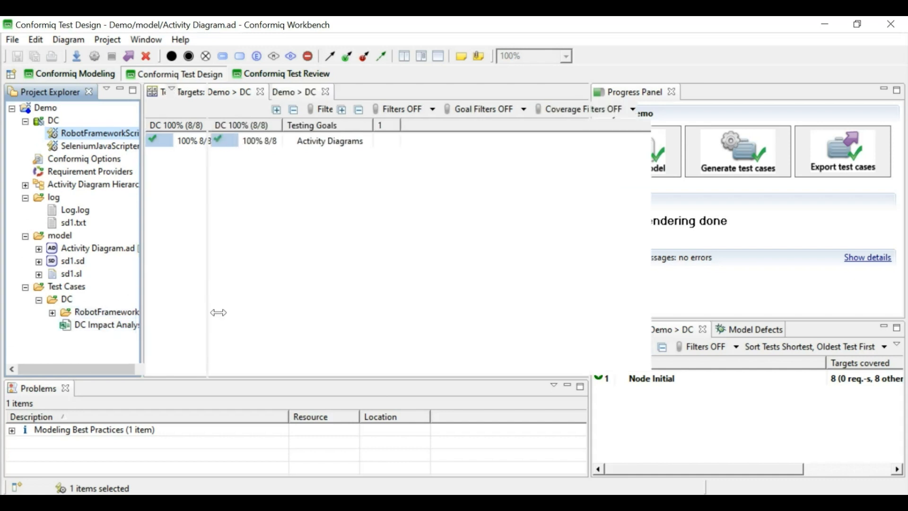
{"action": "left_click", "coordinate": [53, 313]}
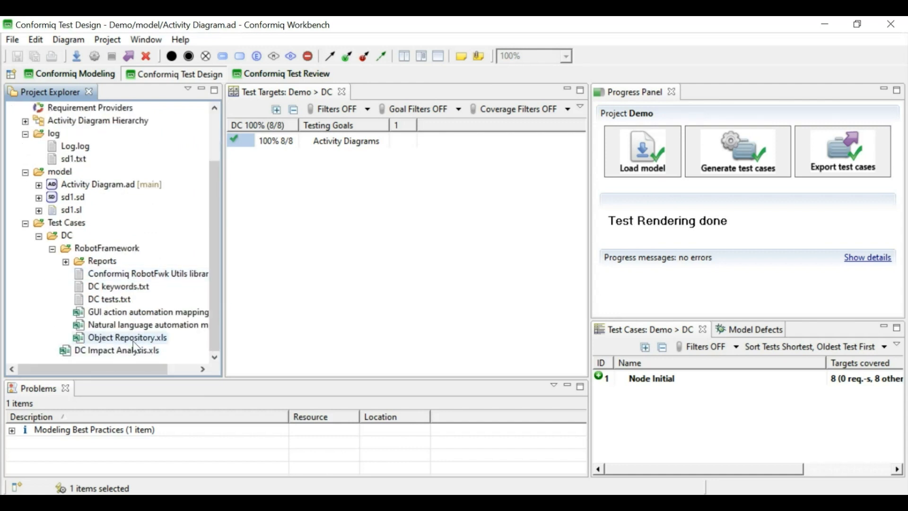
{"action": "double_click", "coordinate": [134, 338]}
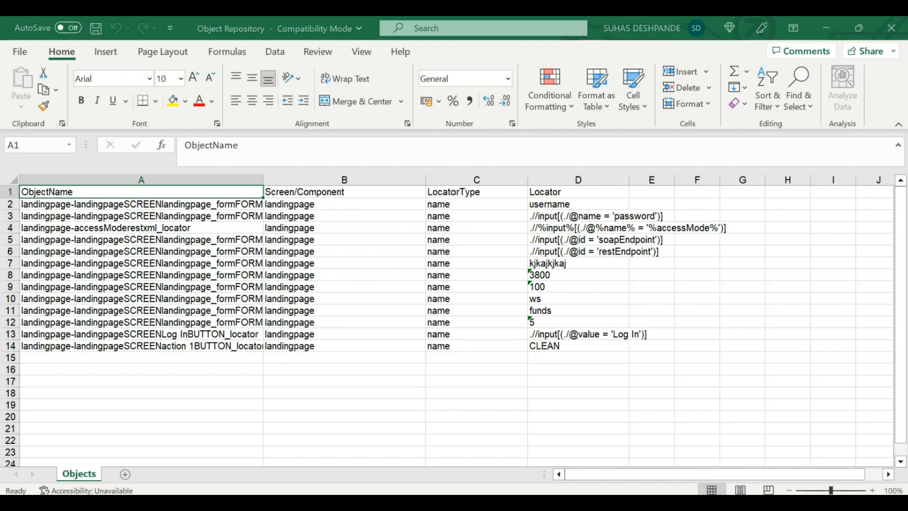
Switch back to Conformiq Workbench and render the tests with SeleniumJavaScripter.
{"action": "left_click", "coordinate": [385, 502]}
{"action": "scroll", "coordinate": [111, 148], "scroll_direction": "up", "scroll_amount": 2}
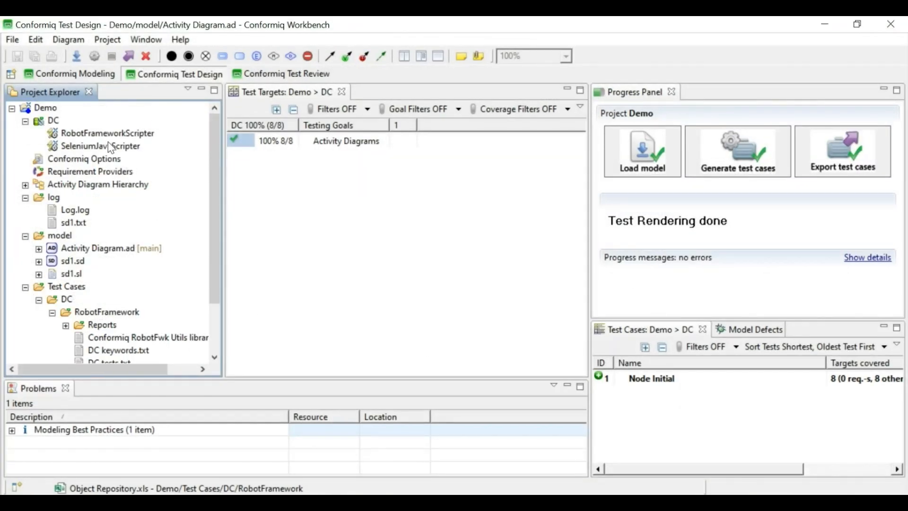
{"action": "left_click", "coordinate": [108, 144]}
{"action": "right_click", "coordinate": [98, 148]}
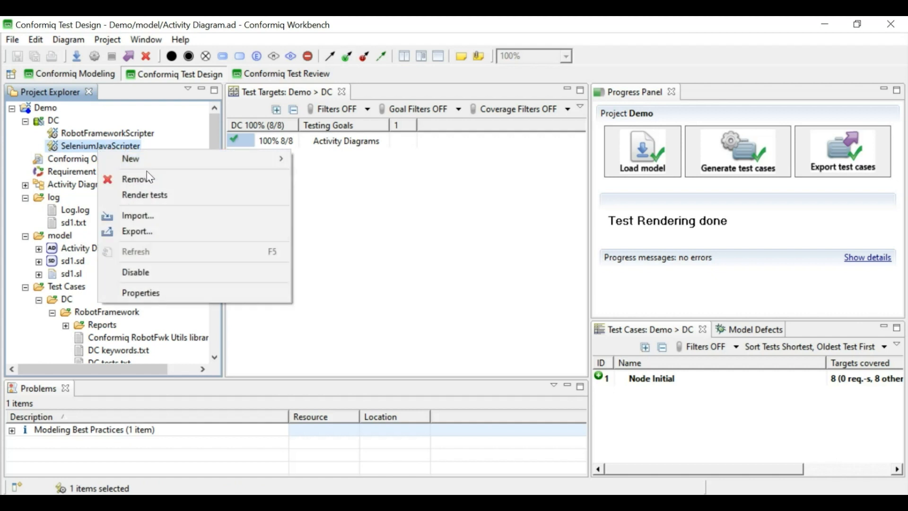
{"action": "left_click", "coordinate": [142, 200]}
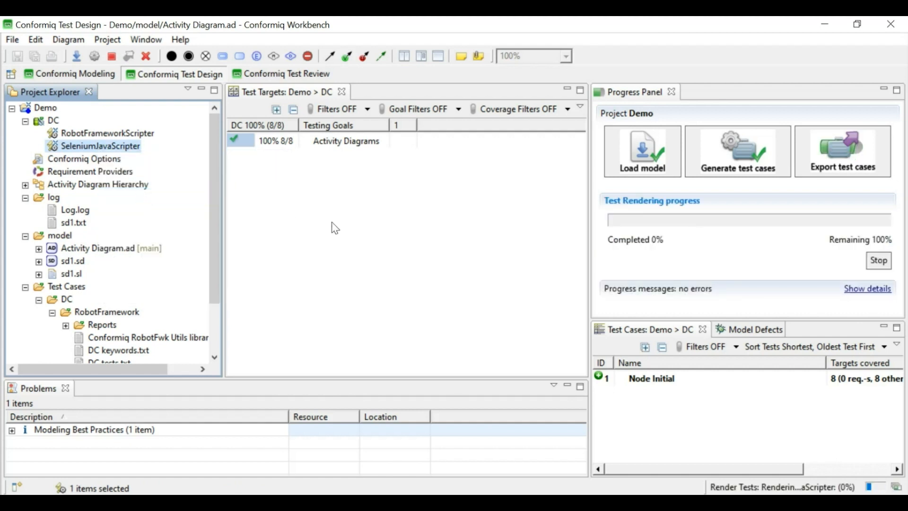
Open landingpage_Page.java from the PageObjects folder under src in the rendered Selenium Java test cases.
{"action": "scroll", "coordinate": [166, 258], "scroll_direction": "down", "scroll_amount": 2}
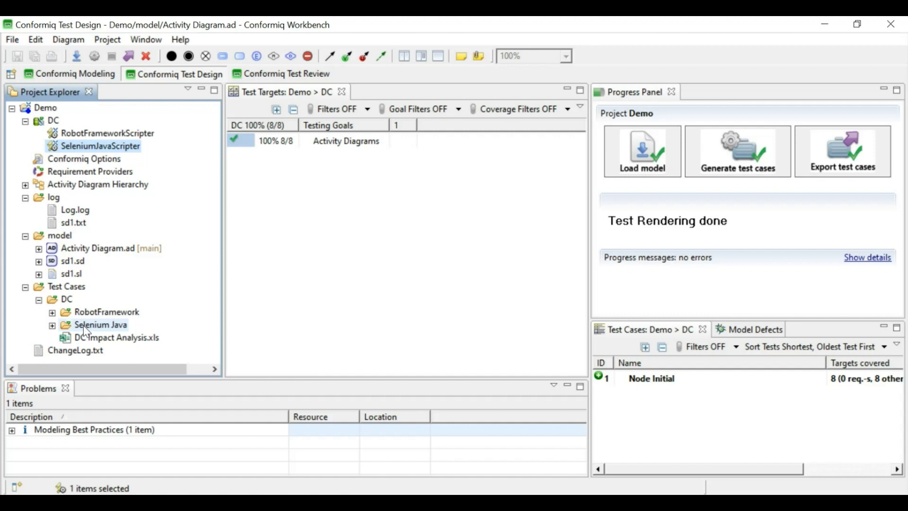
{"action": "left_click", "coordinate": [53, 326]}
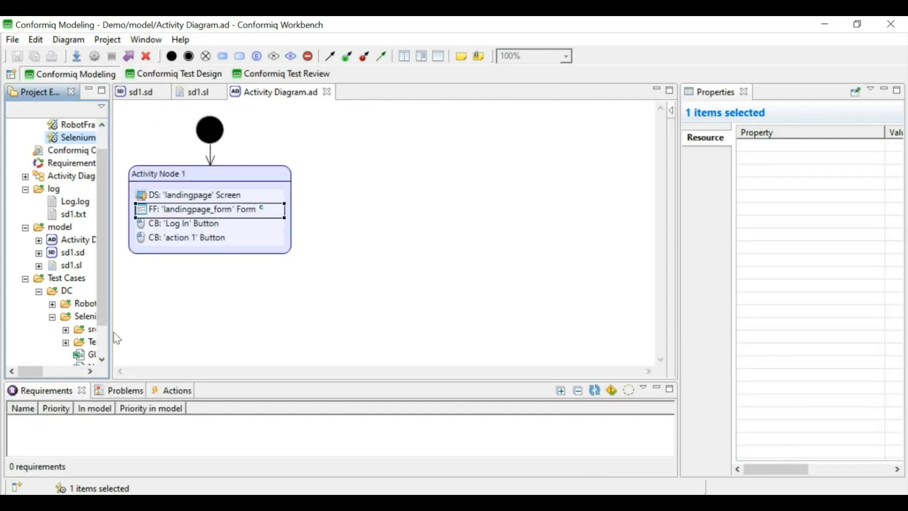
{"action": "left_click_drag", "start_coordinate": [109, 333], "coordinate": [246, 325]}
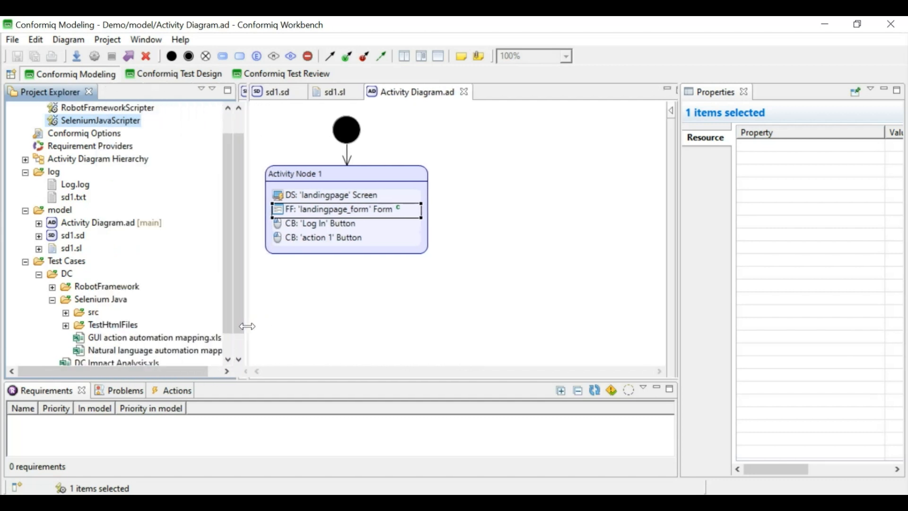
{"action": "scroll", "coordinate": [150, 313], "scroll_direction": "down", "scroll_amount": 1}
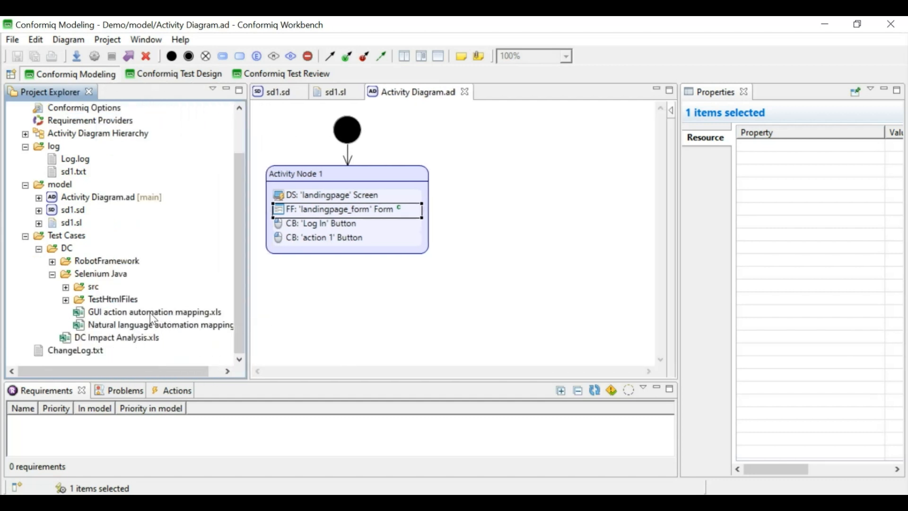
{"action": "left_click", "coordinate": [66, 288]}
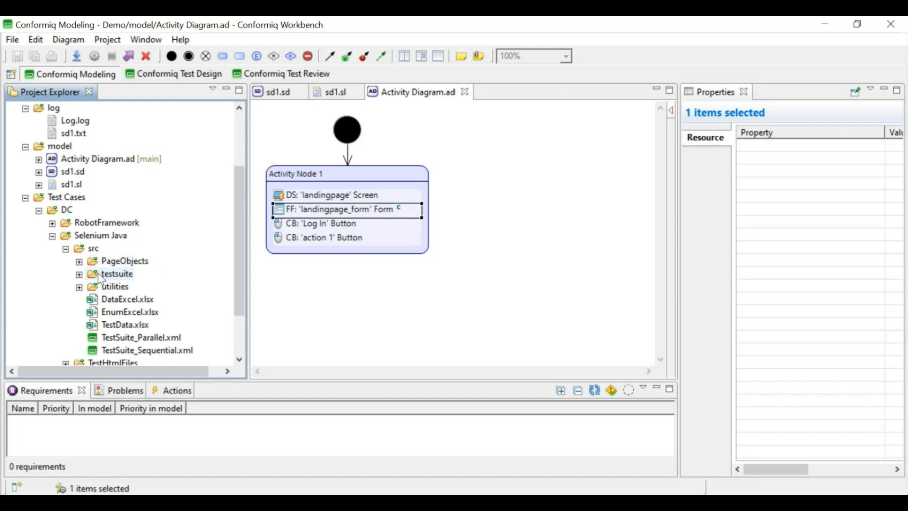
{"action": "left_click", "coordinate": [79, 262]}
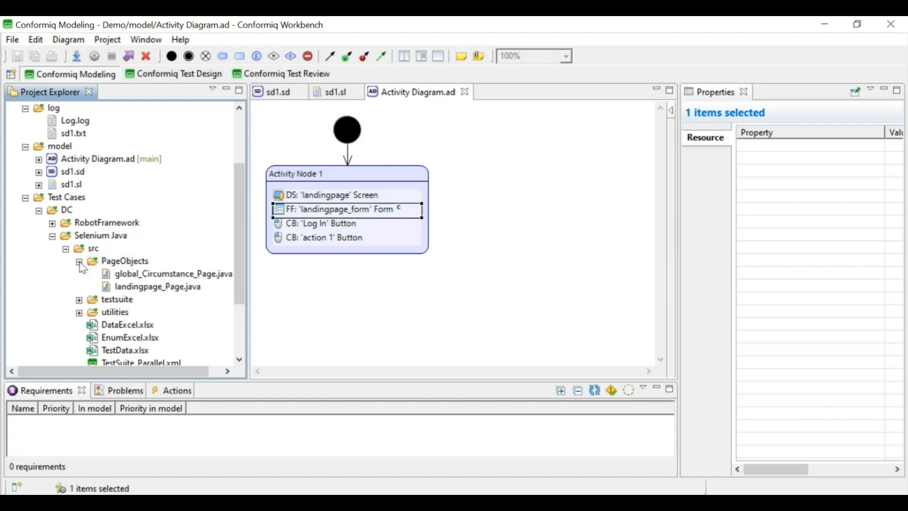
{"action": "double_click", "coordinate": [135, 288]}
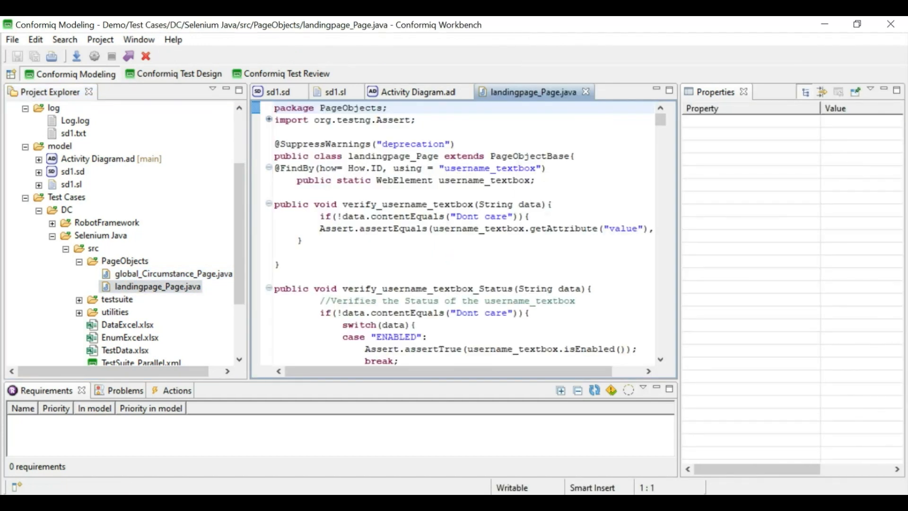
Review the password_textbox declaration and its XPath FindBy locator in landingpage_Page.java.
{"action": "scroll", "coordinate": [523, 250], "scroll_direction": "down", "scroll_amount": 12}
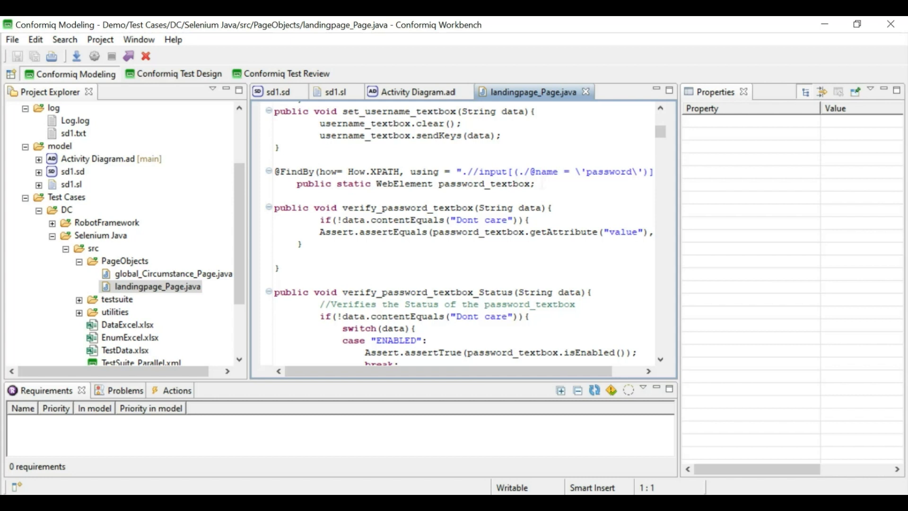
{"action": "left_click_drag", "start_coordinate": [542, 184], "coordinate": [440, 184]}
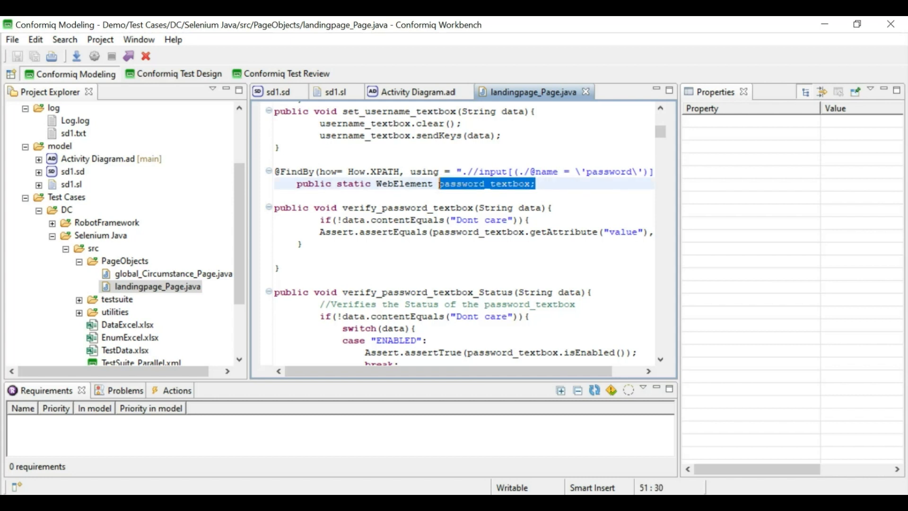
{"action": "left_click_drag", "start_coordinate": [654, 171], "coordinate": [289, 171]}
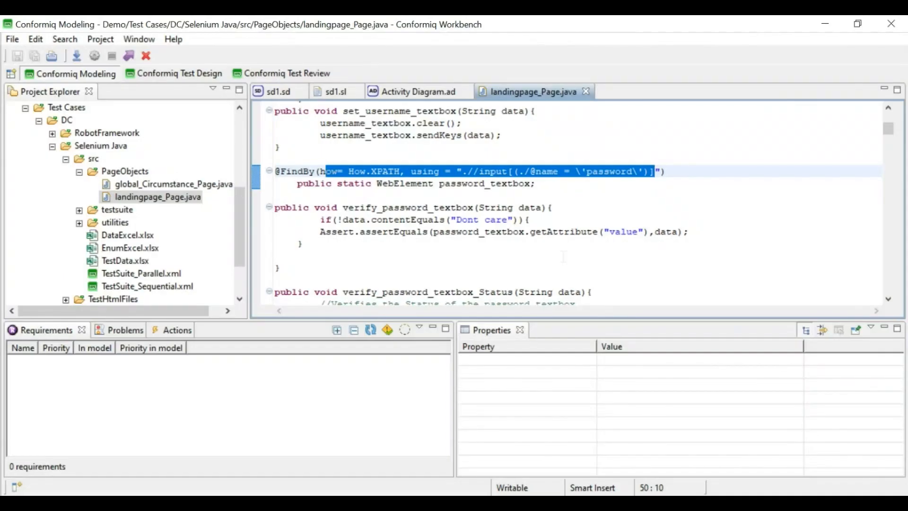
Inspect the properties and annotations of the accessMode radio button group and the loanProvider dropdown in sd1.sd.
{"action": "left_click", "coordinate": [281, 93]}
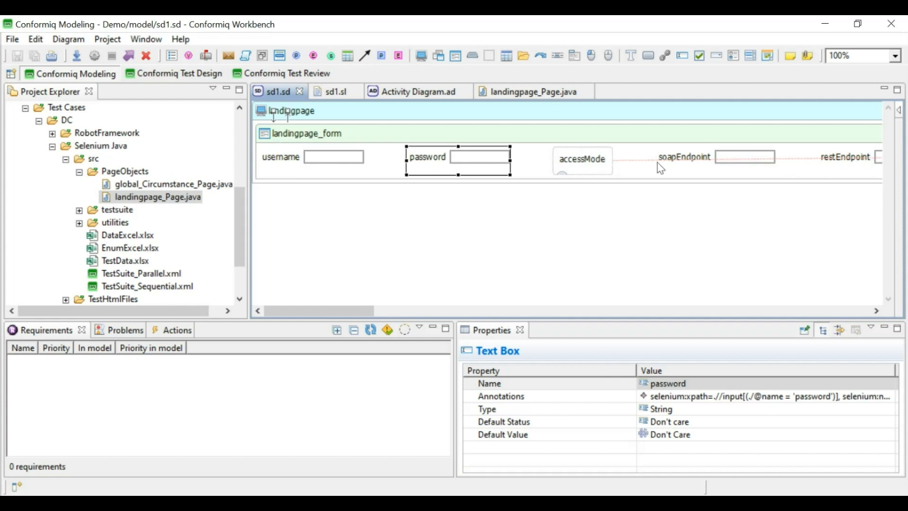
{"action": "left_click", "coordinate": [582, 169]}
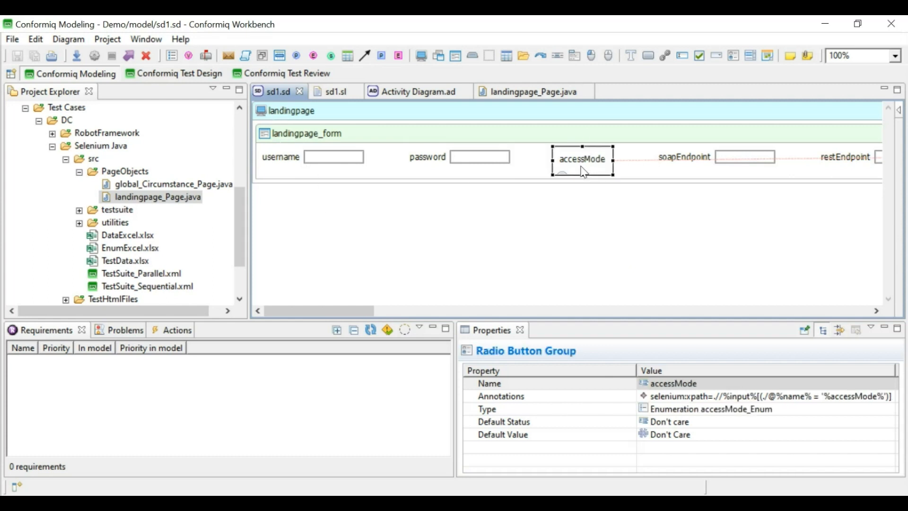
{"action": "left_click_drag", "start_coordinate": [342, 310], "coordinate": [524, 330]}
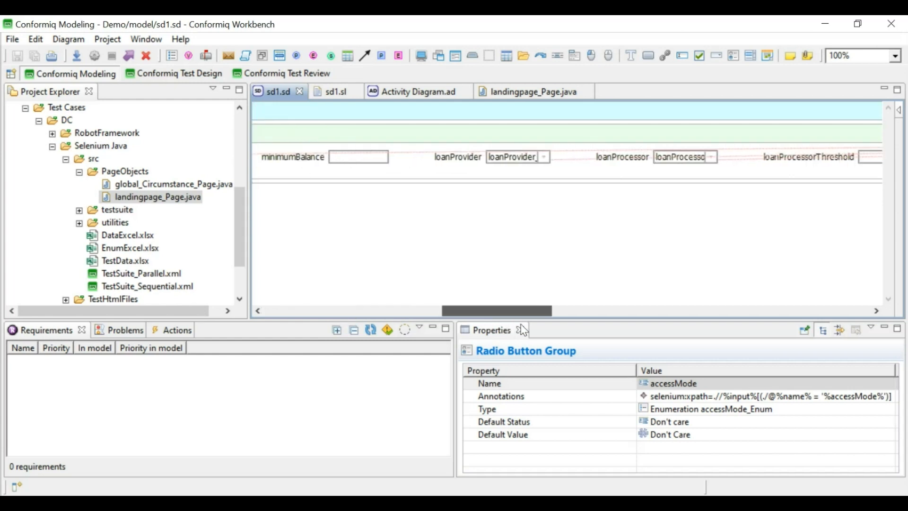
{"action": "left_click", "coordinate": [458, 159]}
{"action": "left_click_drag", "start_coordinate": [495, 316], "coordinate": [319, 316]}
{"action": "left_click_drag", "start_coordinate": [563, 384], "coordinate": [537, 471]}
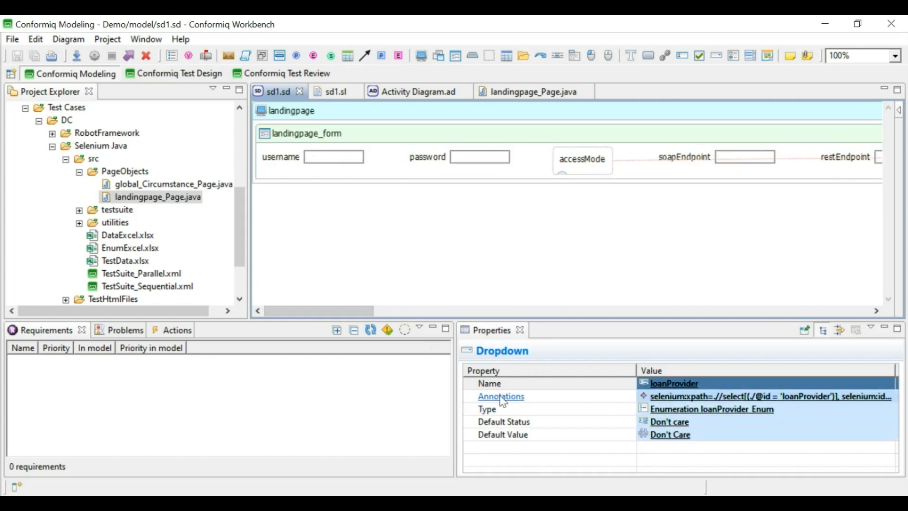
Add a selenium:id annotation with value 123 to the password text box of landingpage_form and save the diagram.
{"action": "left_click", "coordinate": [453, 162]}
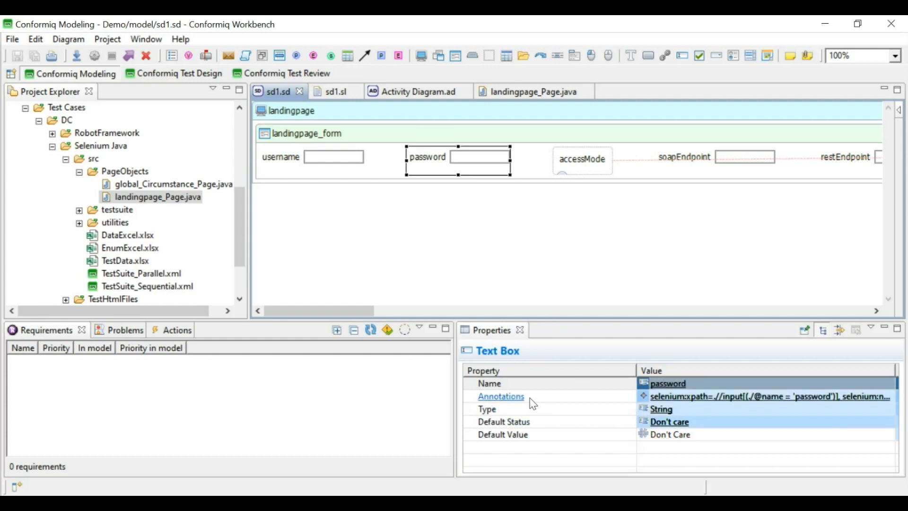
{"action": "left_click", "coordinate": [766, 402]}
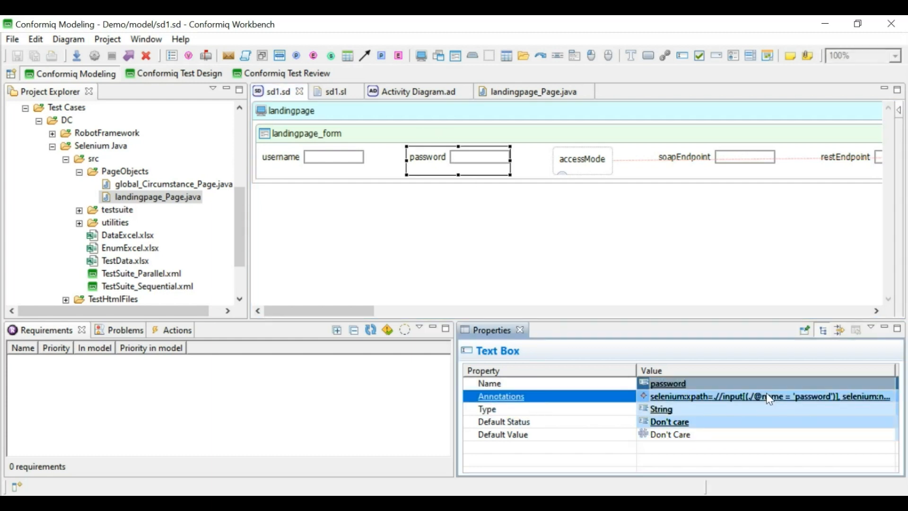
{"action": "left_click", "coordinate": [887, 396]}
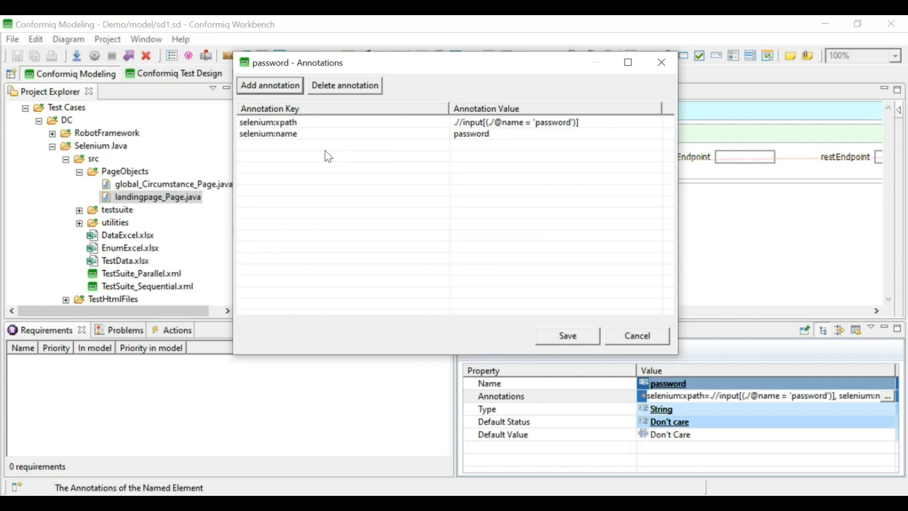
{"action": "left_click", "coordinate": [270, 90]}
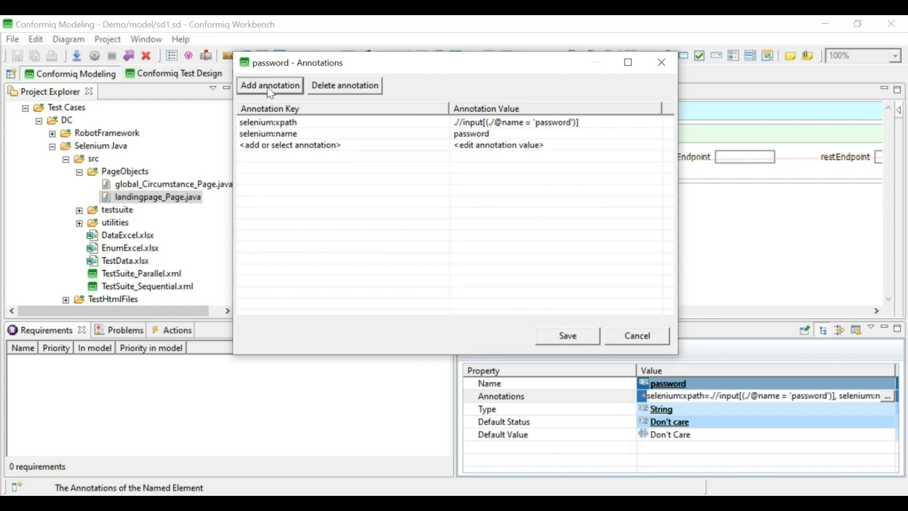
{"action": "left_click", "coordinate": [349, 148]}
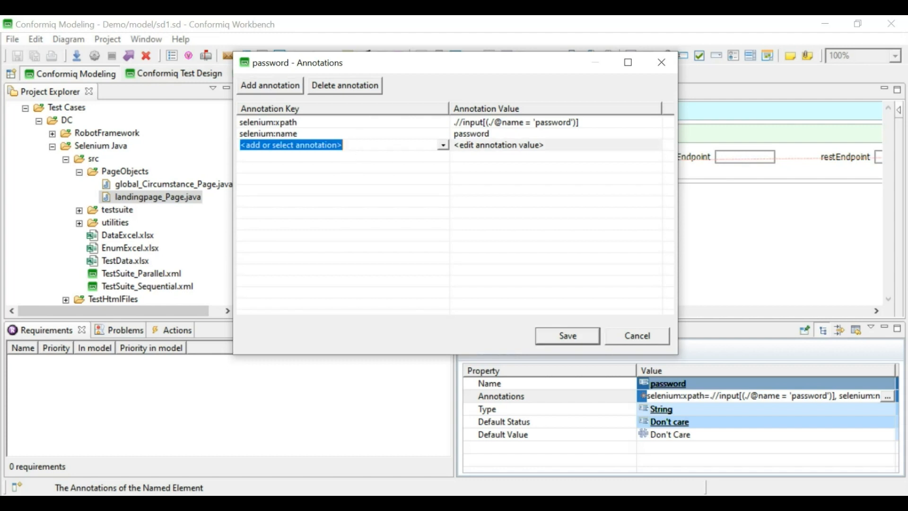
{"action": "left_click", "coordinate": [443, 146]}
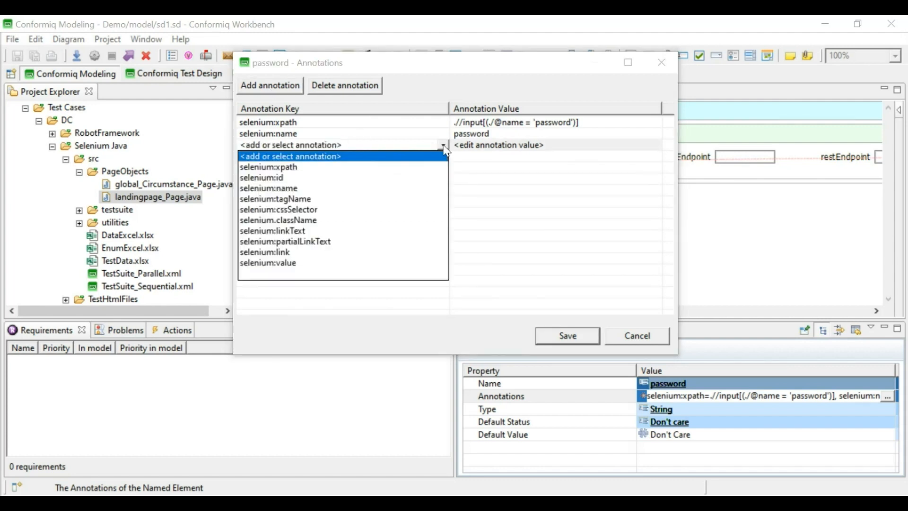
{"action": "left_click", "coordinate": [279, 182]}
{"action": "left_click", "coordinate": [495, 146]}
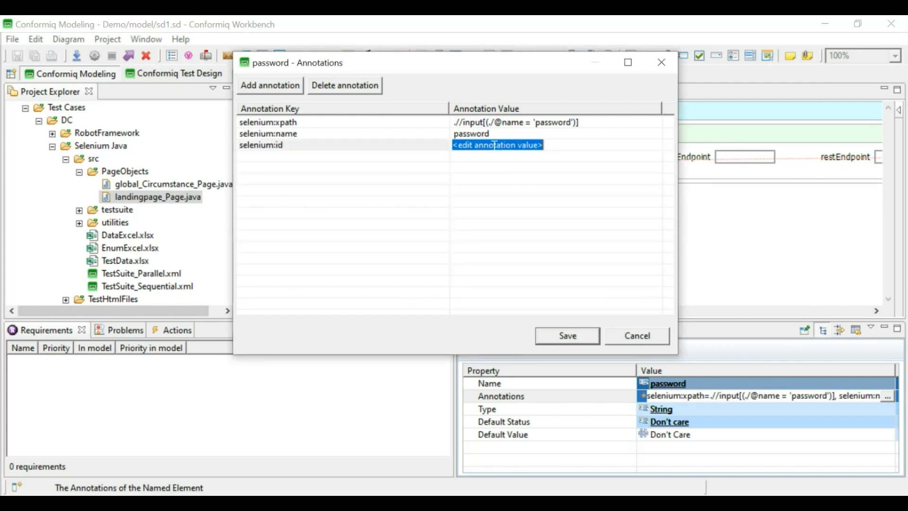
{"action": "type", "text": "123"}
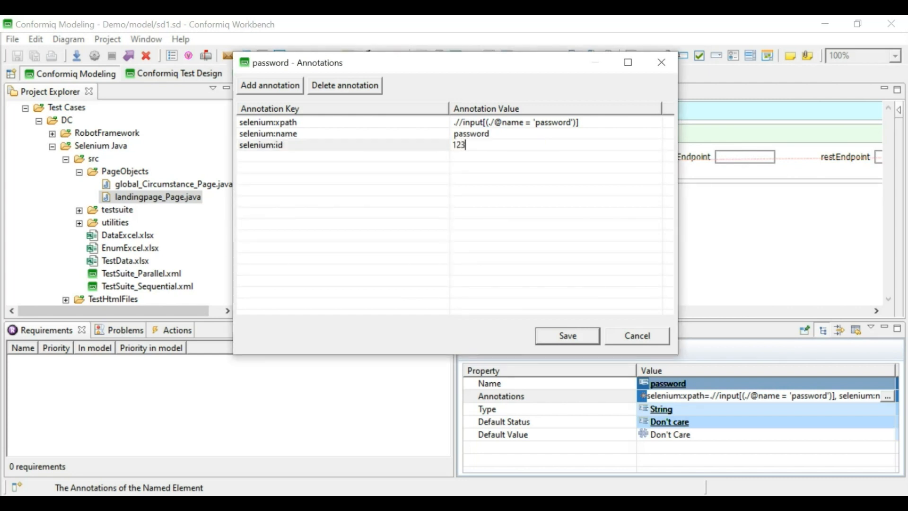
{"action": "left_click", "coordinate": [568, 336]}
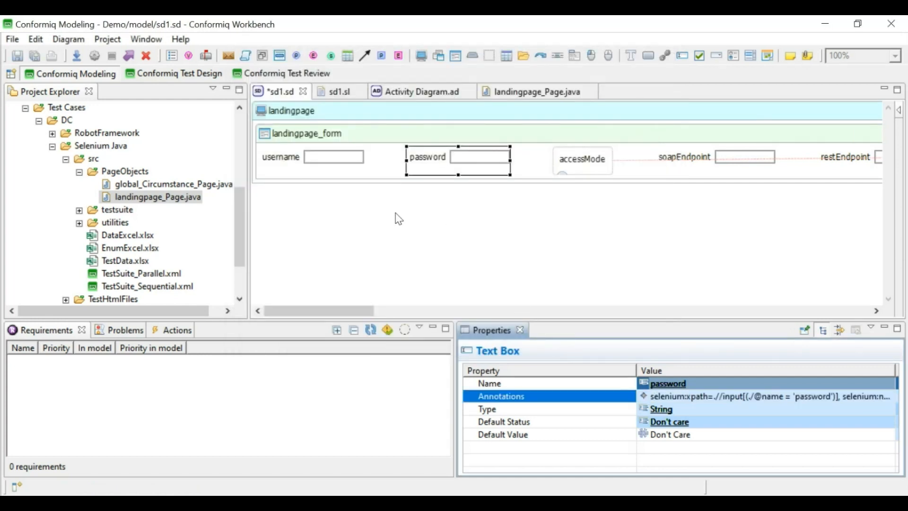
{"action": "left_click", "coordinate": [28, 56]}
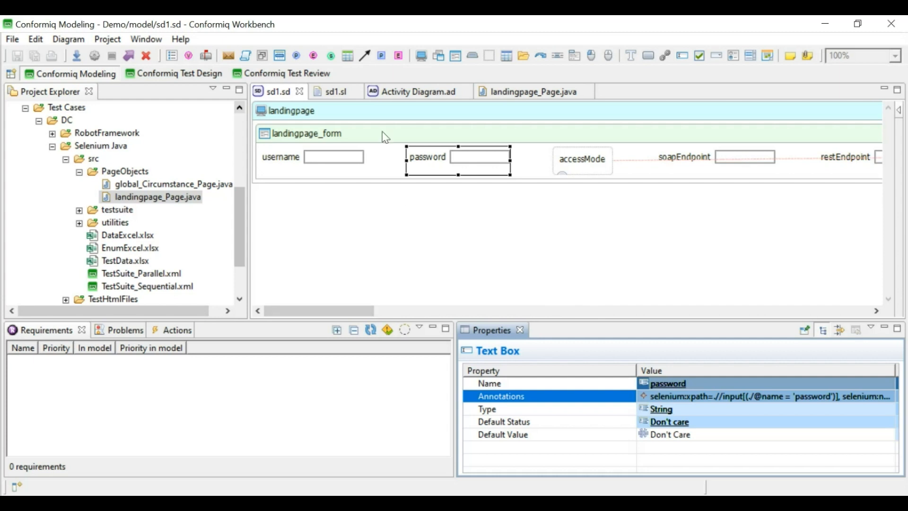
Check the selenium:id annotation of the password text box in the textual model sd1.sl.
{"action": "left_click", "coordinate": [328, 88]}
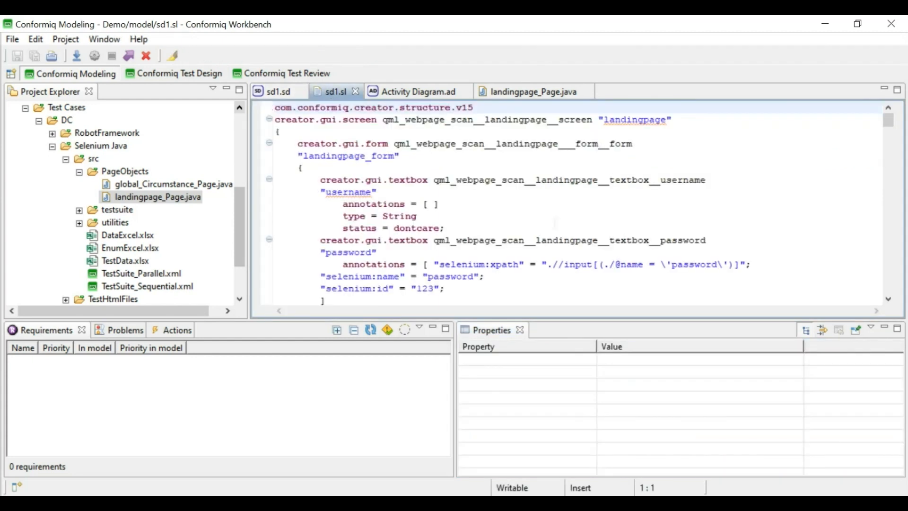
{"action": "scroll", "coordinate": [572, 203], "scroll_direction": "down", "scroll_amount": 4}
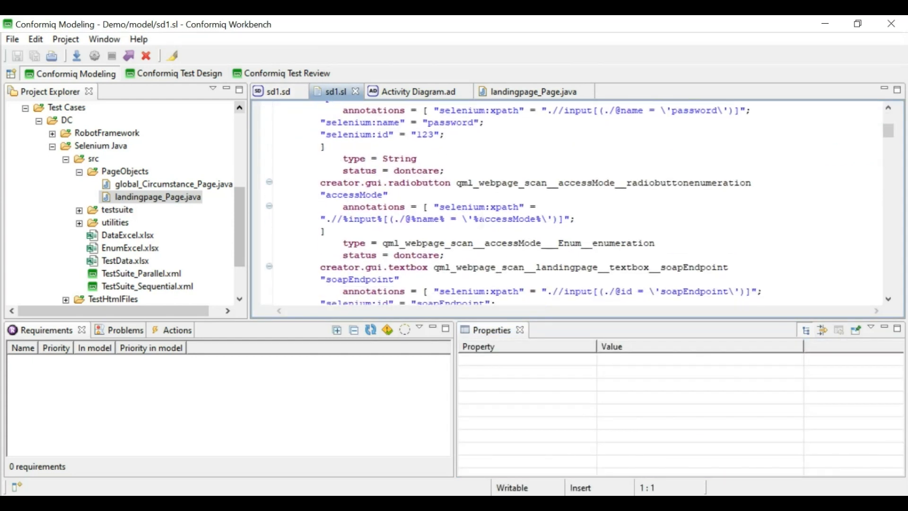
{"action": "scroll", "coordinate": [455, 204], "scroll_direction": "up", "scroll_amount": 2}
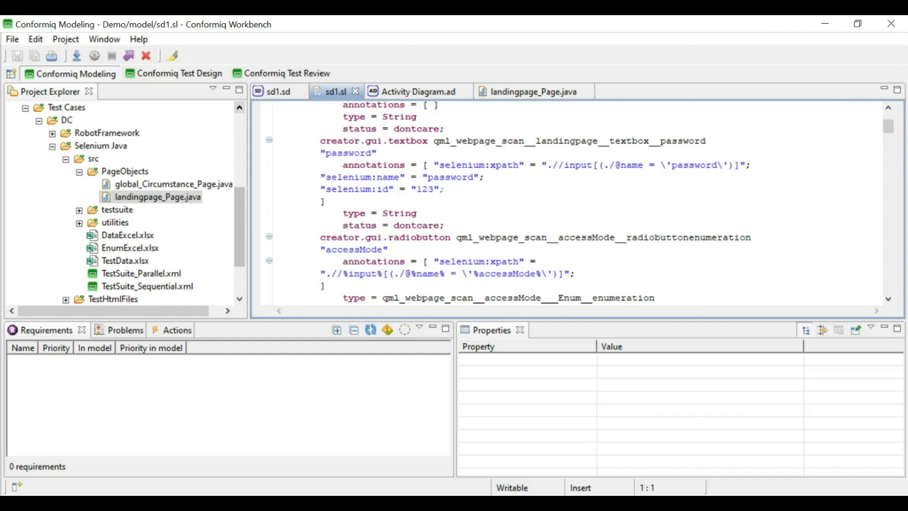
{"action": "left_click_drag", "start_coordinate": [394, 189], "coordinate": [326, 190]}
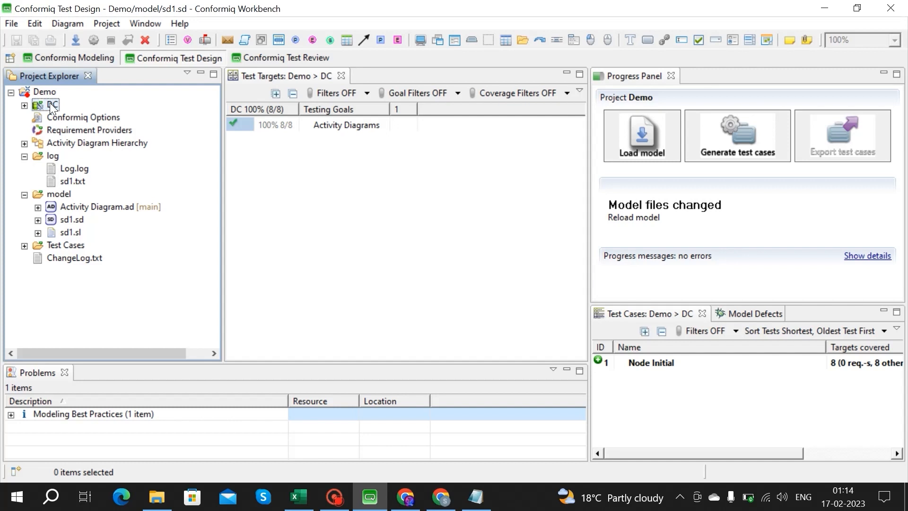
Add QTestScripter from the Conformiq Installation as a scripting backend of the DC test design configuration and expand DC.
{"action": "right_click", "coordinate": [52, 107]}
{"action": "mouse_move", "coordinate": [107, 113]}
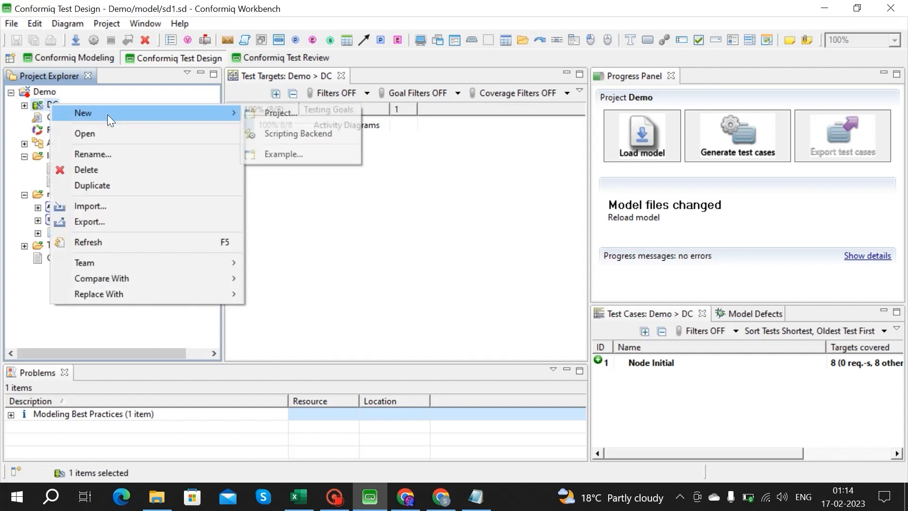
{"action": "left_click", "coordinate": [245, 133]}
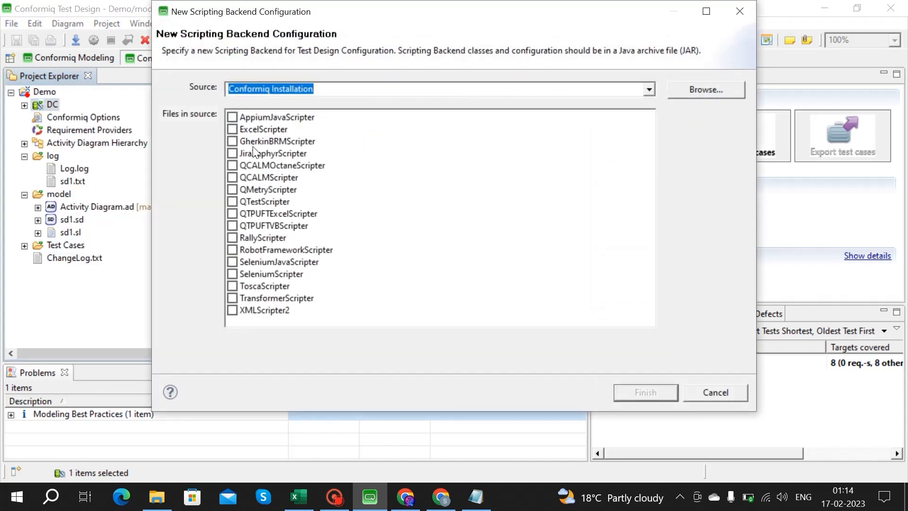
{"action": "left_click", "coordinate": [232, 201]}
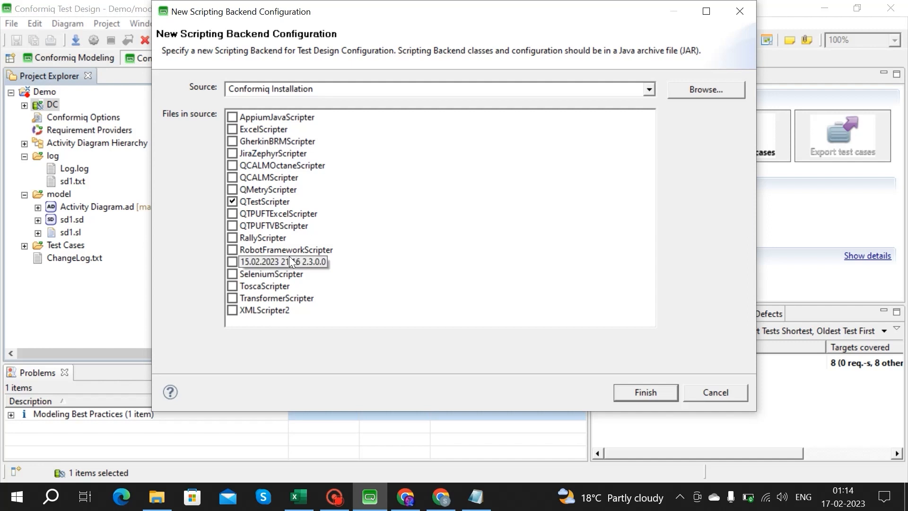
{"action": "left_click", "coordinate": [652, 392]}
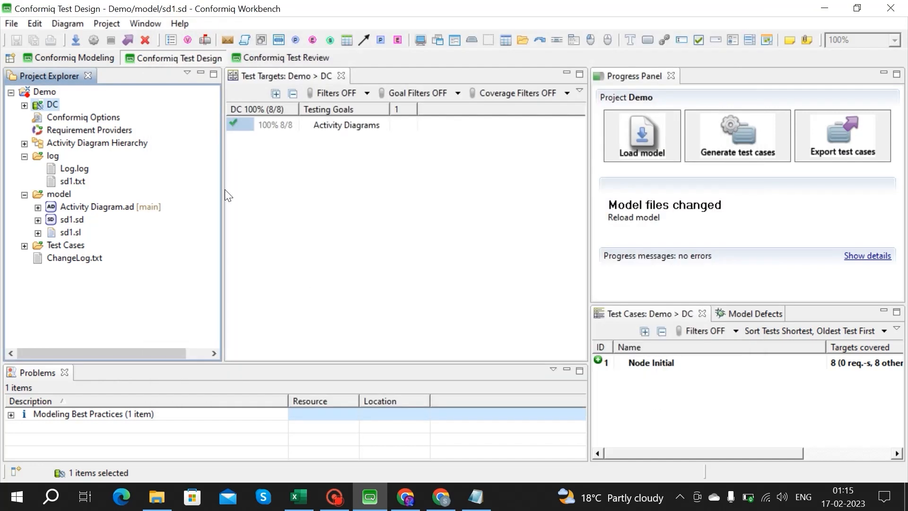
{"action": "left_click", "coordinate": [24, 105]}
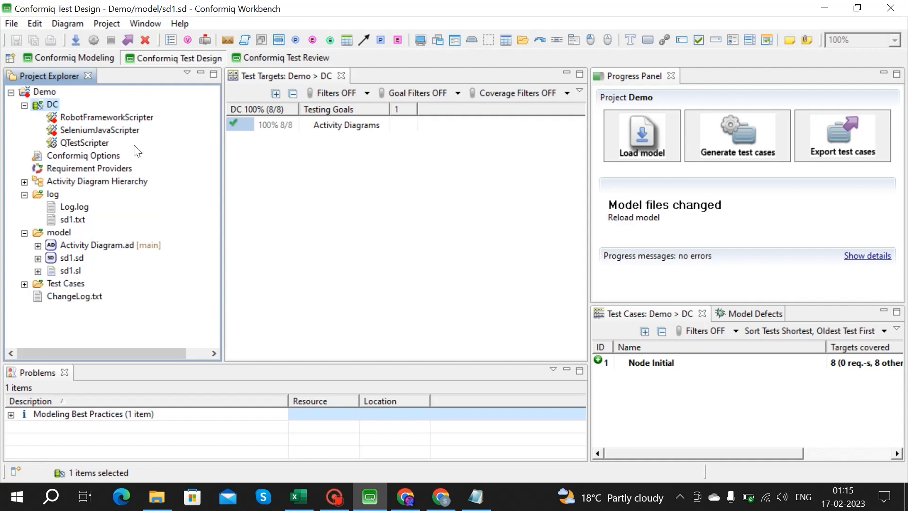
Open the QTestScripter preferences and view the access configuration and test rendering settings.
{"action": "double_click", "coordinate": [85, 145]}
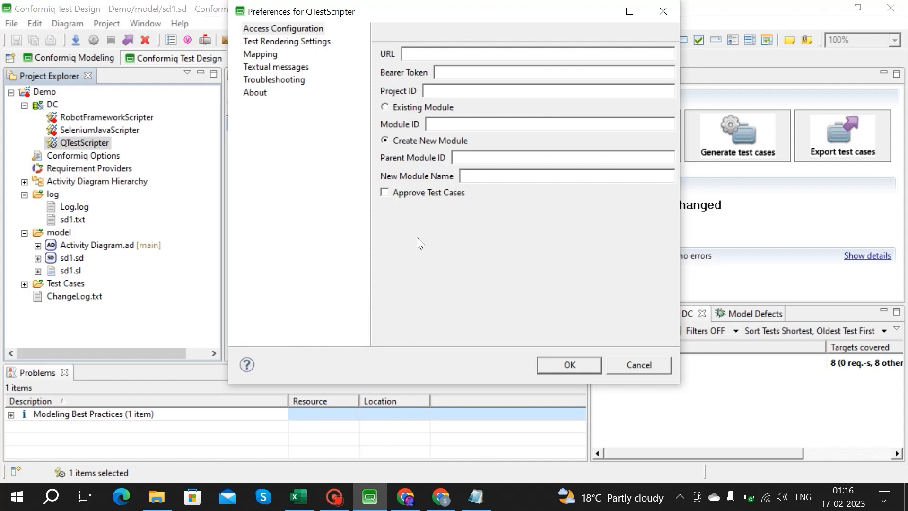
{"action": "left_click", "coordinate": [290, 41]}
{"action": "left_click", "coordinate": [291, 41]}
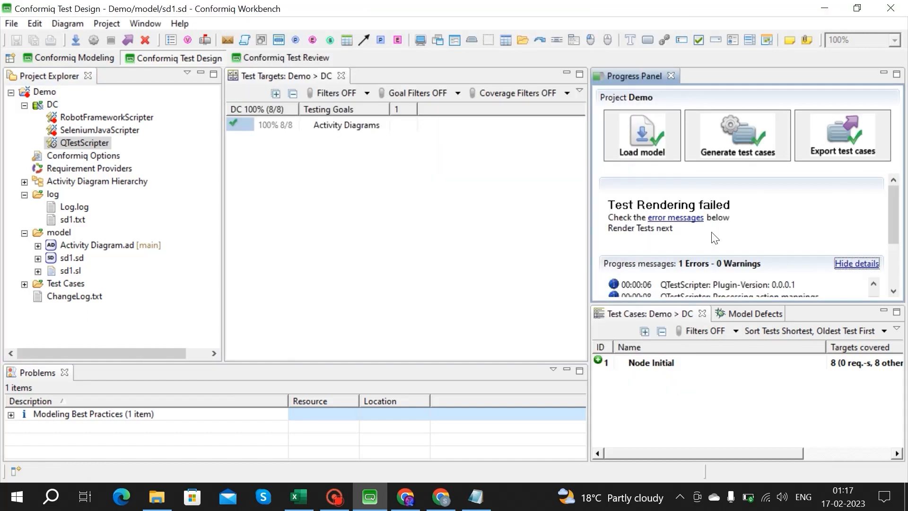
Check the test rendering messages, open qTestFieldMapping.xls from the DC test cases in Excel and review its field names.
{"action": "scroll", "coordinate": [715, 238], "scroll_direction": "down", "scroll_amount": 2}
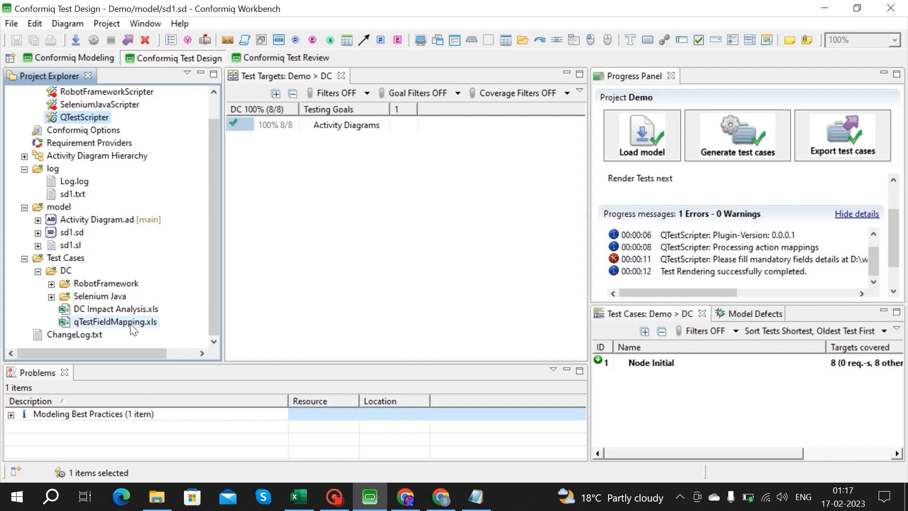
{"action": "double_click", "coordinate": [115, 322]}
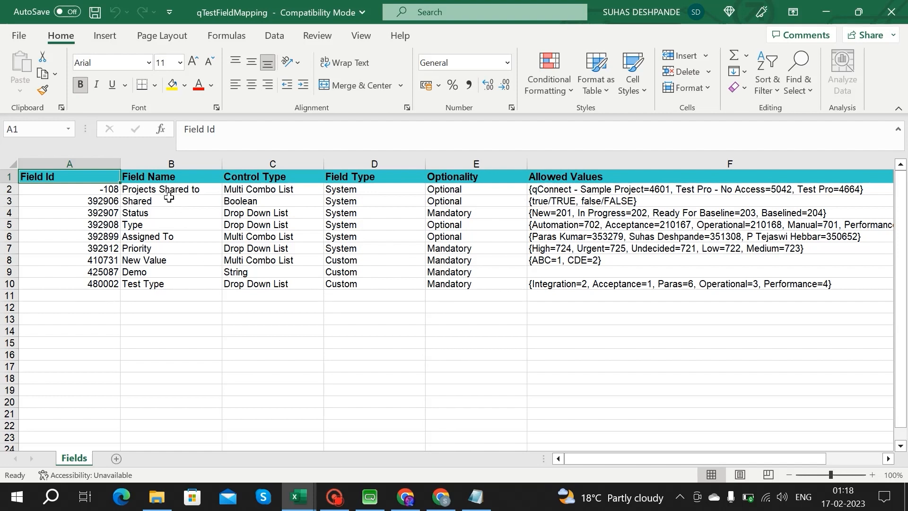
{"action": "left_click_drag", "start_coordinate": [168, 199], "coordinate": [169, 223]}
{"action": "left_click", "coordinate": [169, 225]}
{"action": "left_click", "coordinate": [168, 250]}
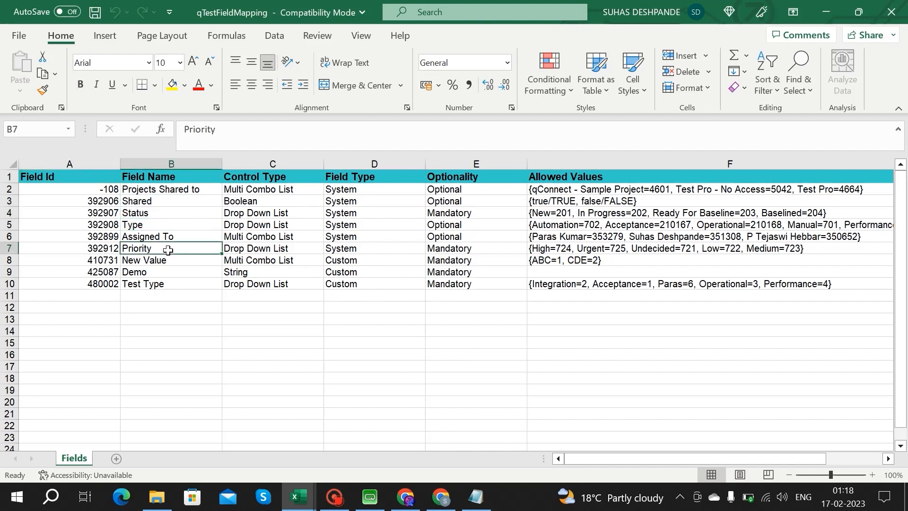
Examine the Field Value and Allowed Values columns of the field mapping sheet and switch back to Conformiq Workbench.
{"action": "scroll", "coordinate": [415, 267], "scroll_direction": "right", "scroll_amount": 5}
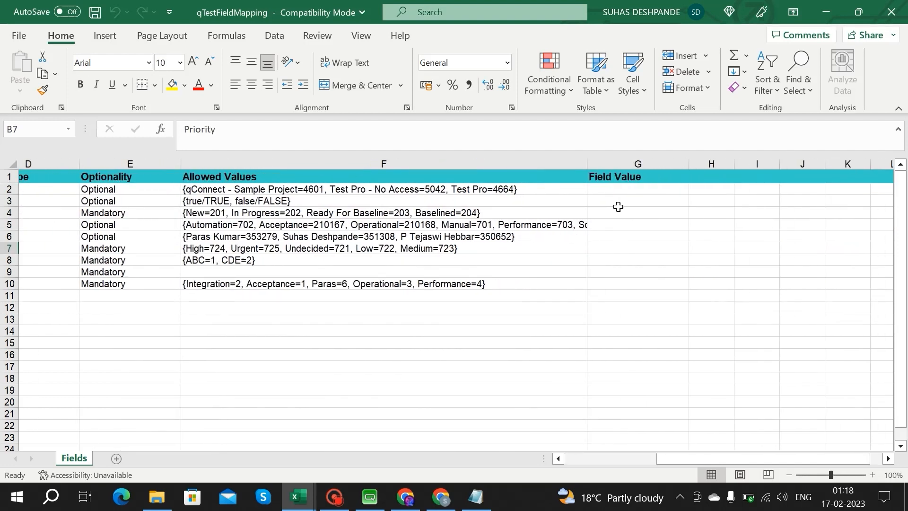
{"action": "left_click", "coordinate": [618, 207]}
{"action": "left_click", "coordinate": [620, 225]}
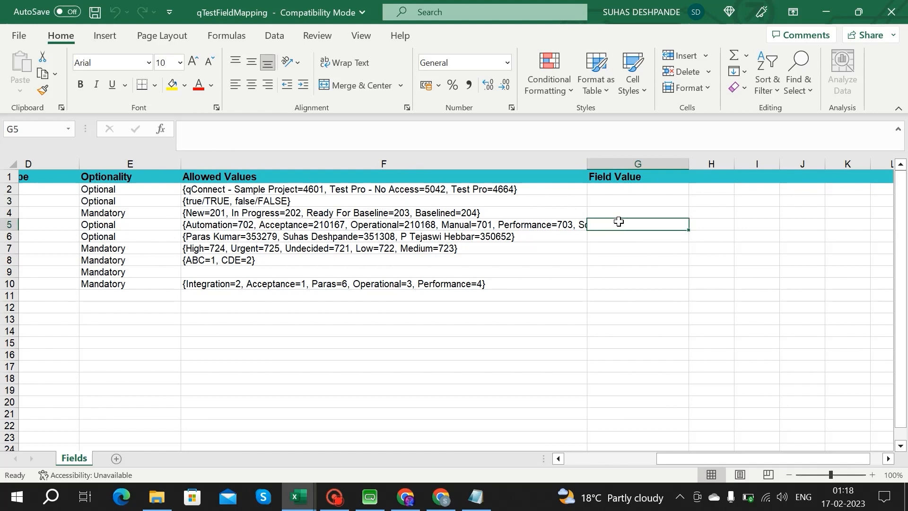
{"action": "left_click", "coordinate": [361, 238]}
{"action": "scroll", "coordinate": [454, 328], "scroll_direction": "left", "scroll_amount": 5}
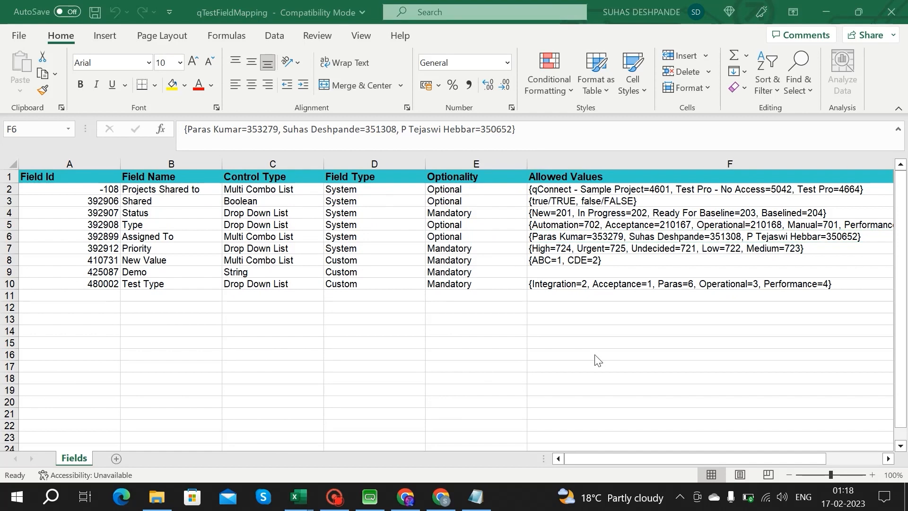
{"action": "left_click", "coordinate": [370, 497]}
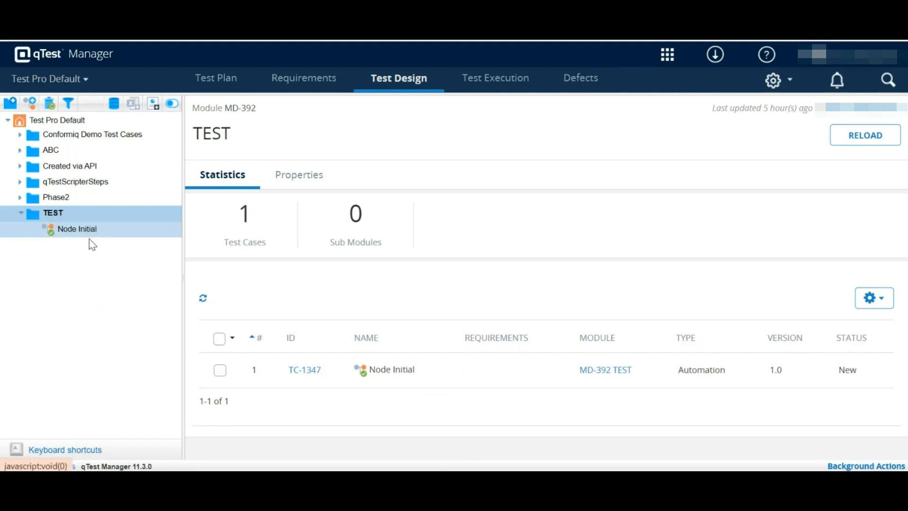
Open the Node Initial test case of the TEST module in qTest Manager and review its test case properties.
{"action": "left_click", "coordinate": [72, 232]}
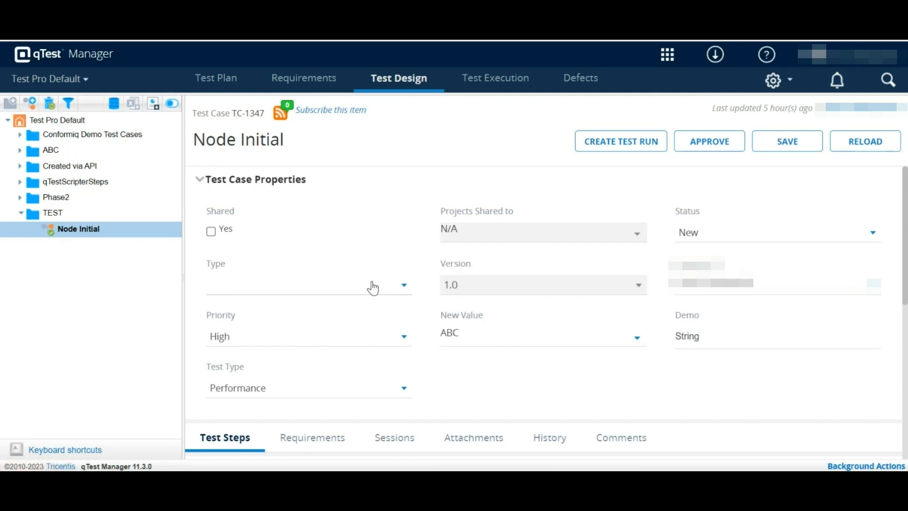
{"action": "scroll", "coordinate": [373, 288], "scroll_direction": "down", "scroll_amount": 2}
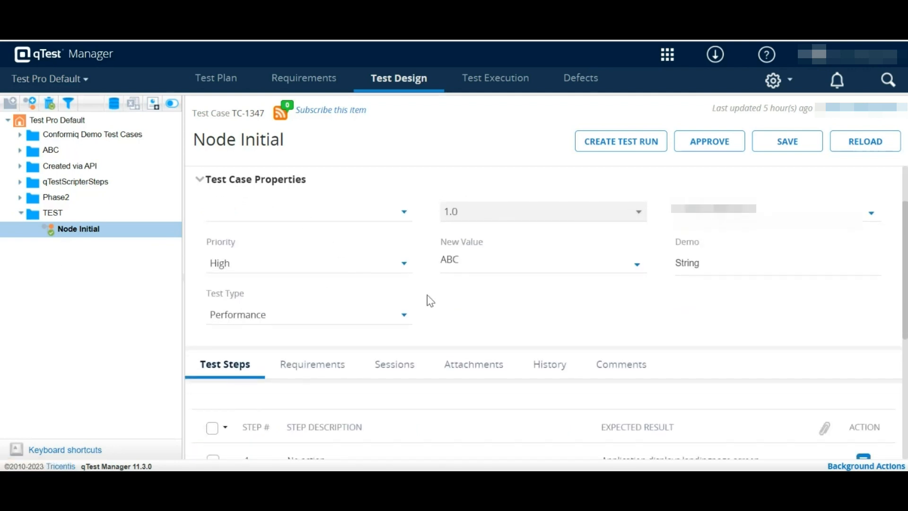
{"action": "scroll", "coordinate": [536, 293], "scroll_direction": "down", "scroll_amount": 3}
{"action": "scroll", "coordinate": [536, 293], "scroll_direction": "up", "scroll_amount": 5}
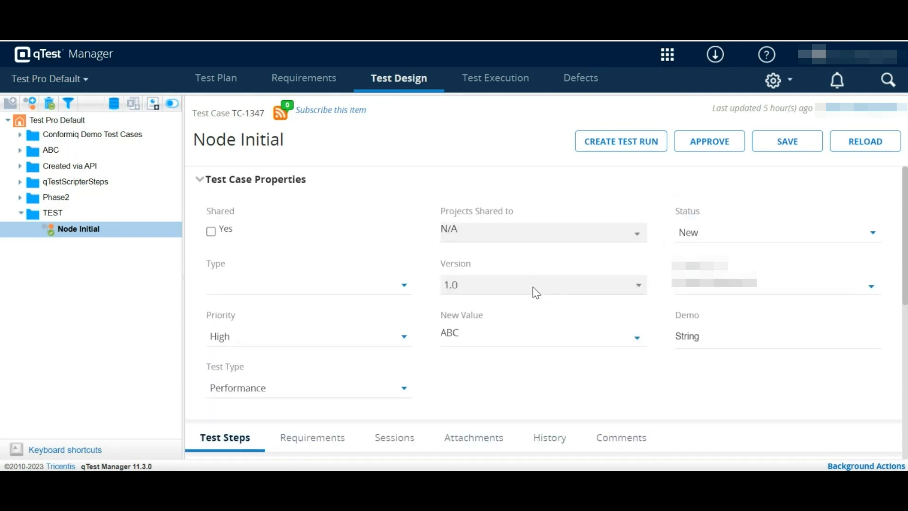
Collapse the Test Case Properties section and review the descriptions and expected results of the Node Initial test steps.
{"action": "left_click", "coordinate": [202, 182]}
{"action": "scroll", "coordinate": [310, 331], "scroll_direction": "down", "scroll_amount": 2}
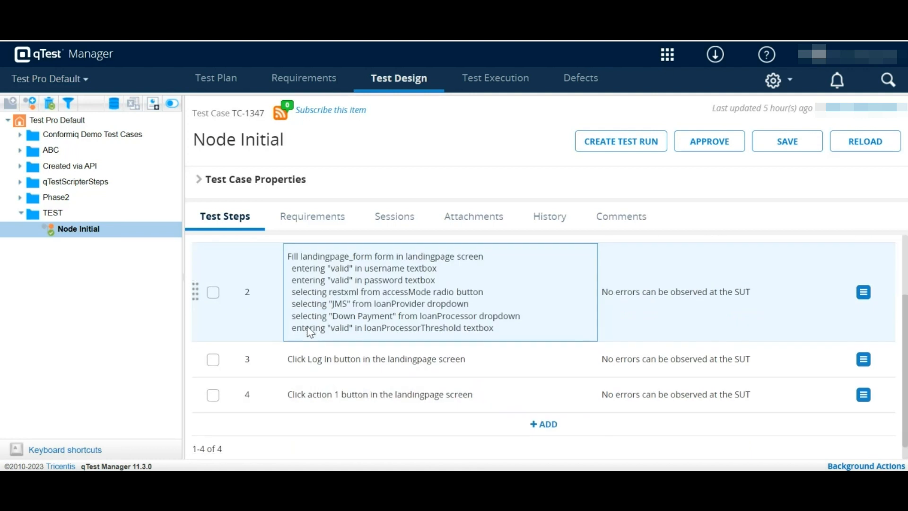
{"action": "scroll", "coordinate": [341, 454], "scroll_direction": "down", "scroll_amount": 1}
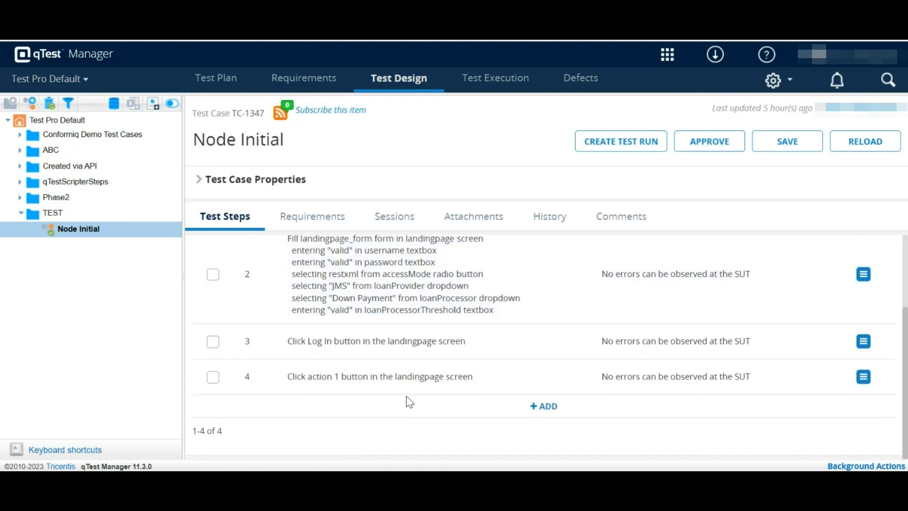
{"action": "scroll", "coordinate": [407, 396], "scroll_direction": "up", "scroll_amount": 2}
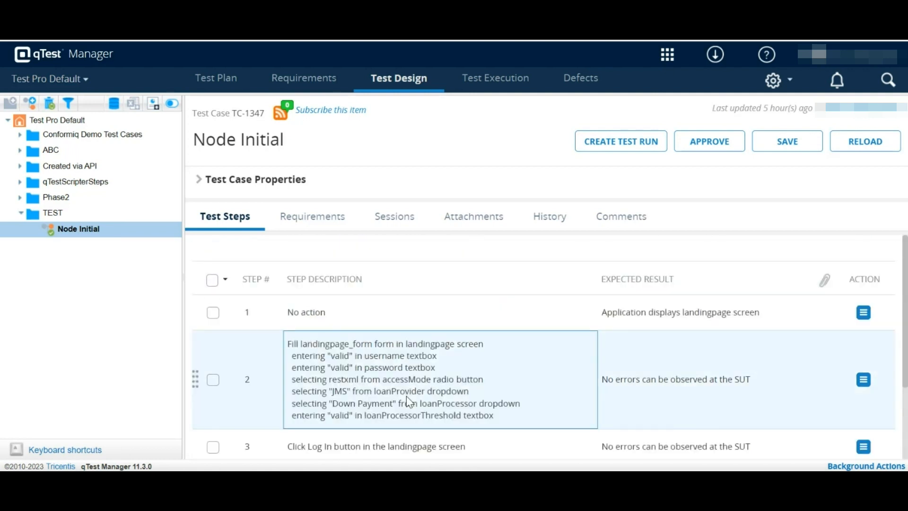